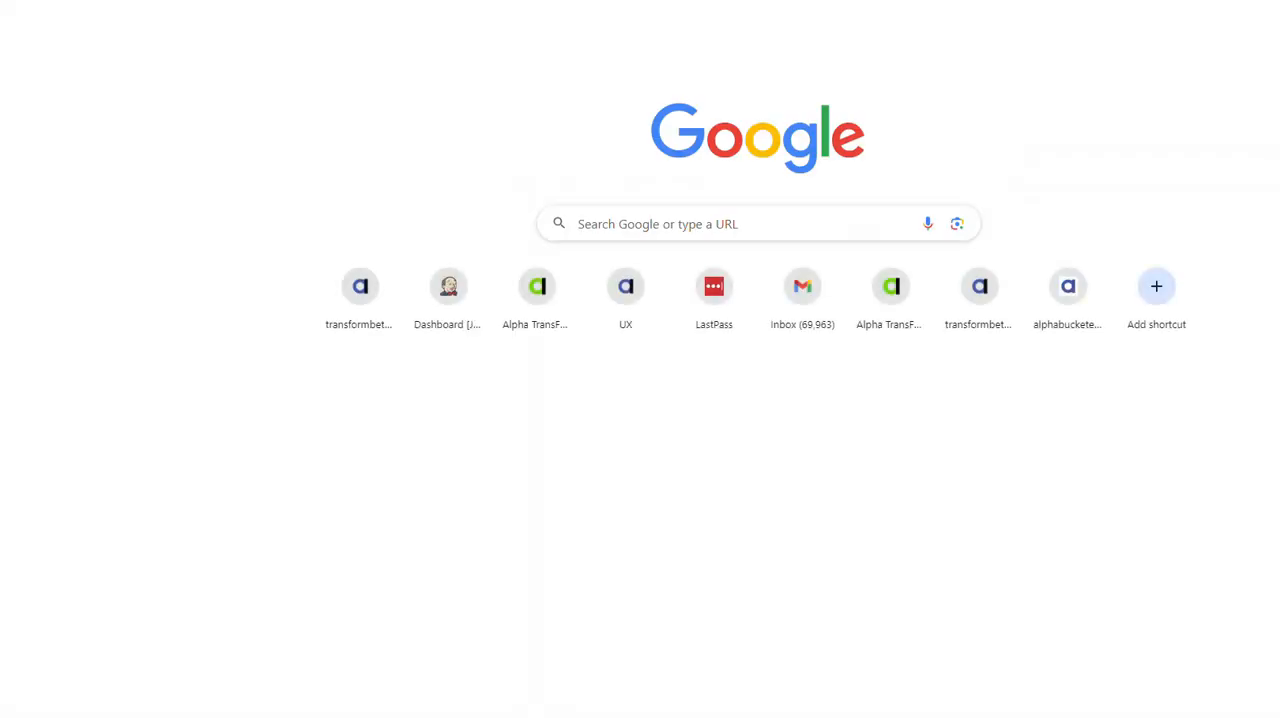
# Step: Go to console.cloud.google.com/cloud-resource-manager and expand the alphasoftware.com organization to list its projects
pyautogui.rightClick(521, 1)
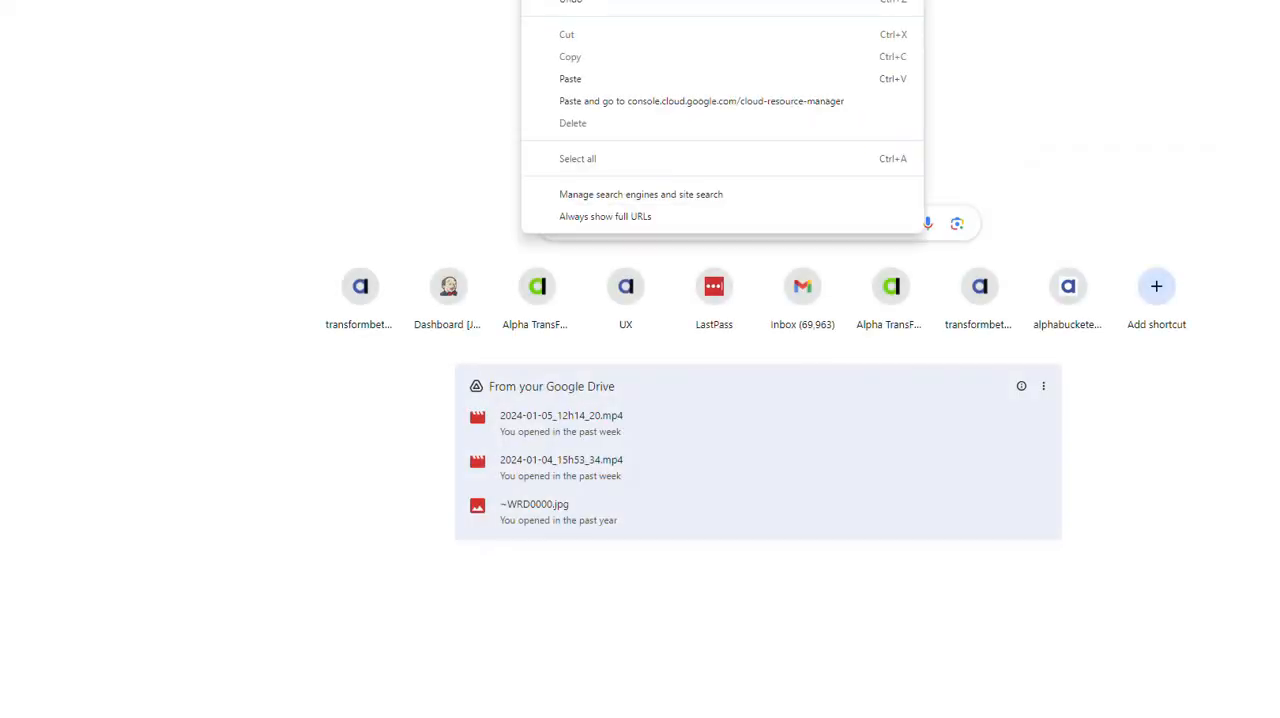
pyautogui.click(577, 101)
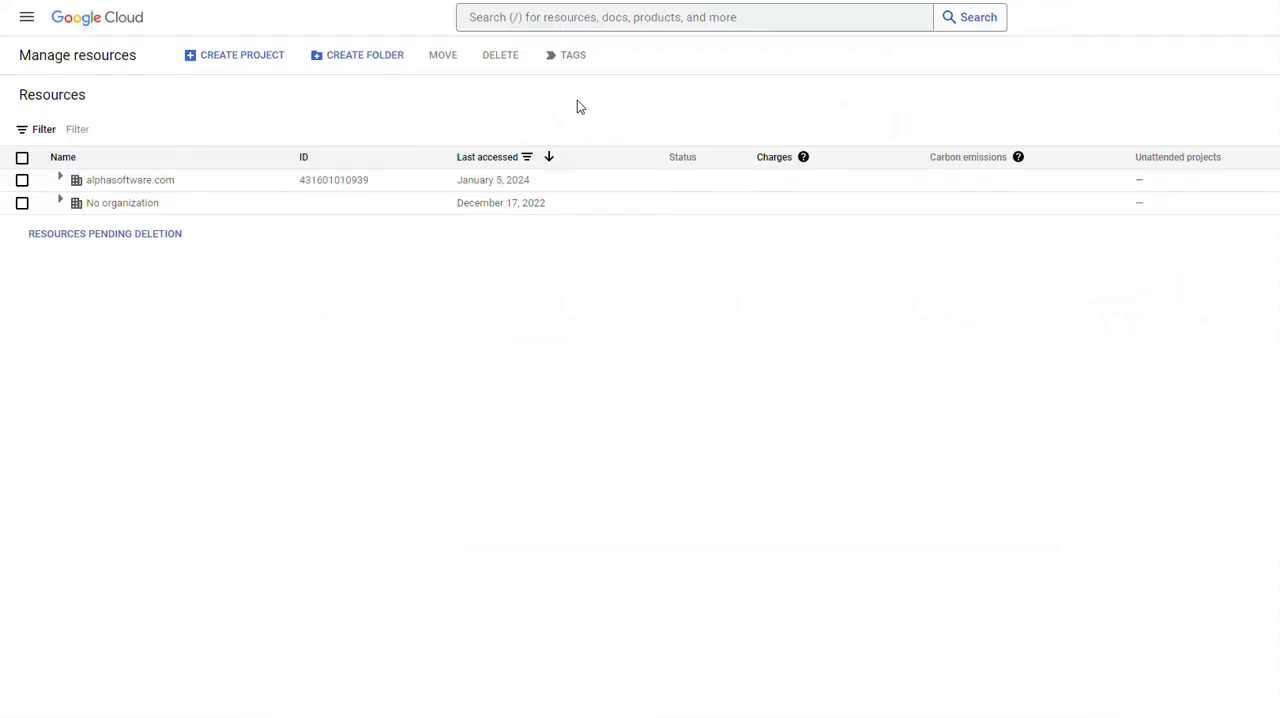
pyautogui.click(60, 181)
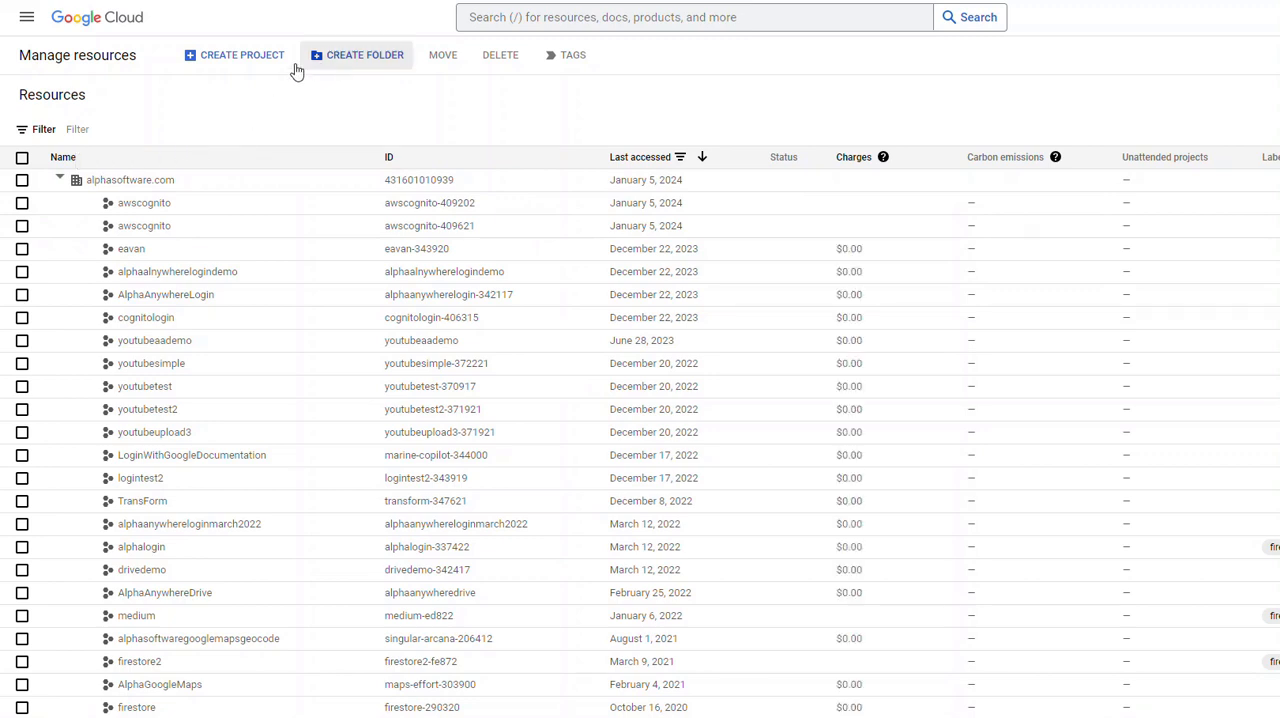
# Step: Create a project named awsAAdemo under the alphasoftware.com organization and make it the current project
pyautogui.click(242, 70)
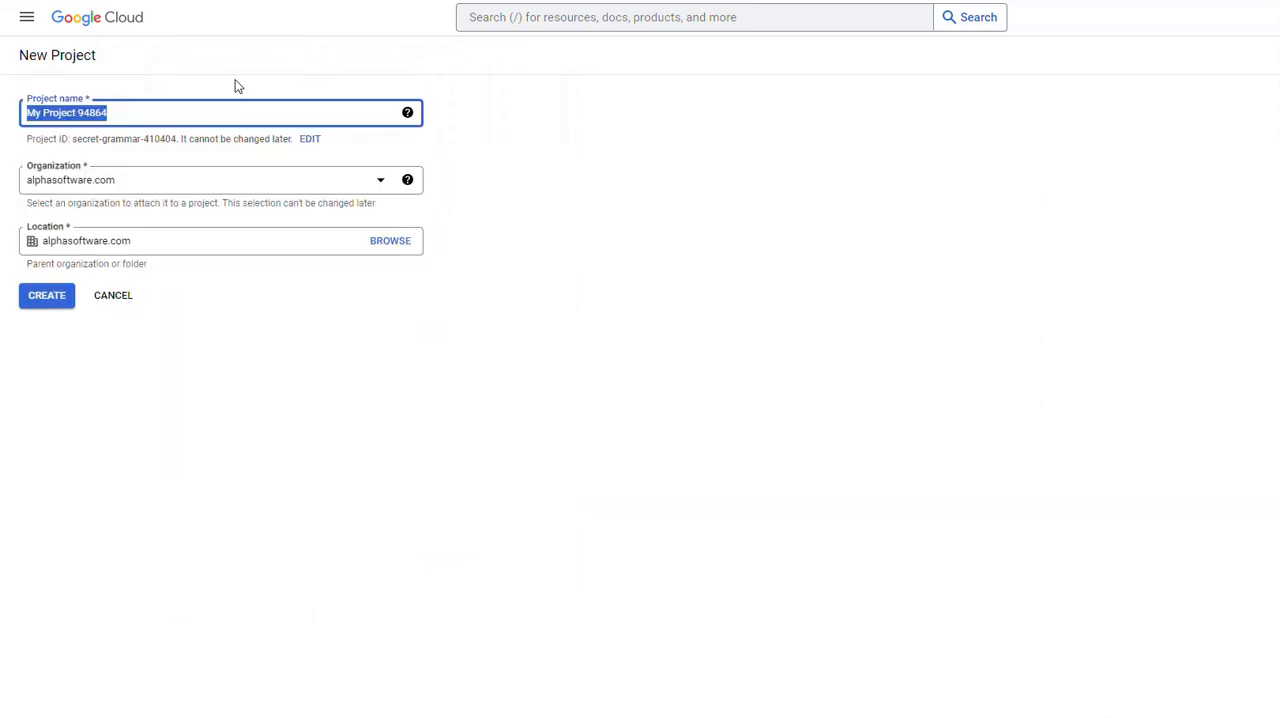
pyautogui.write('aws')
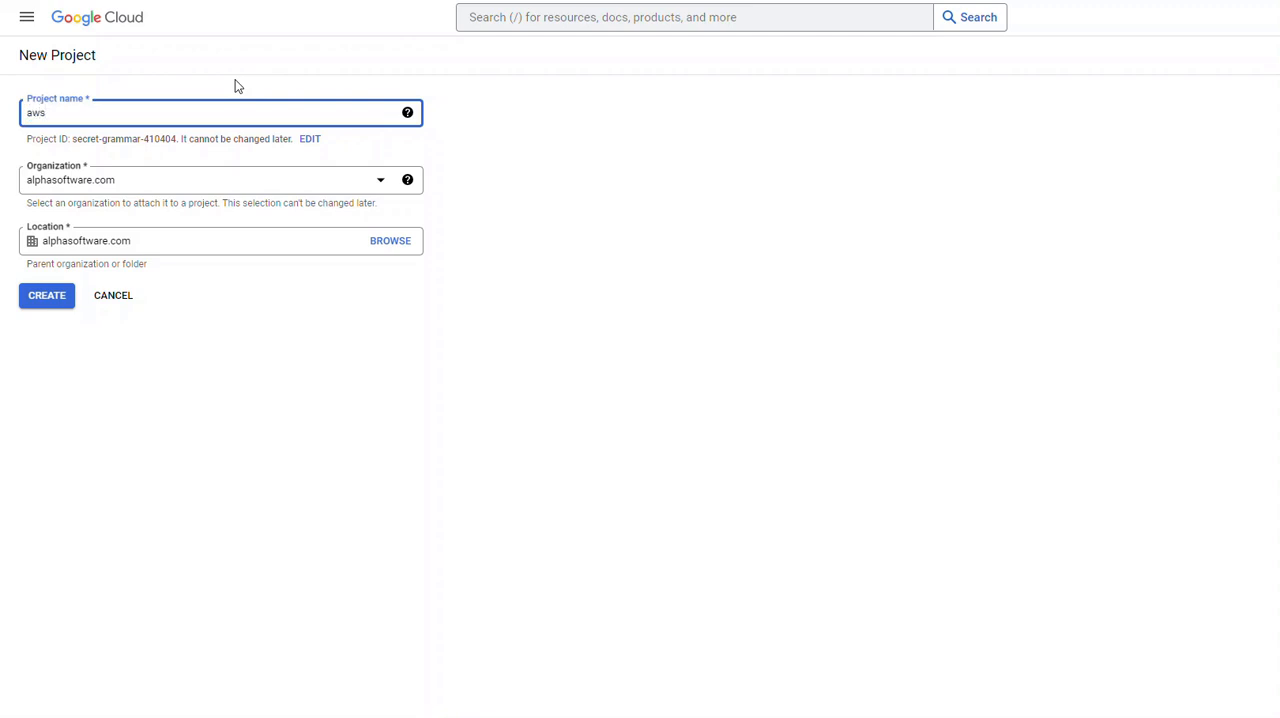
pyautogui.write('AA')
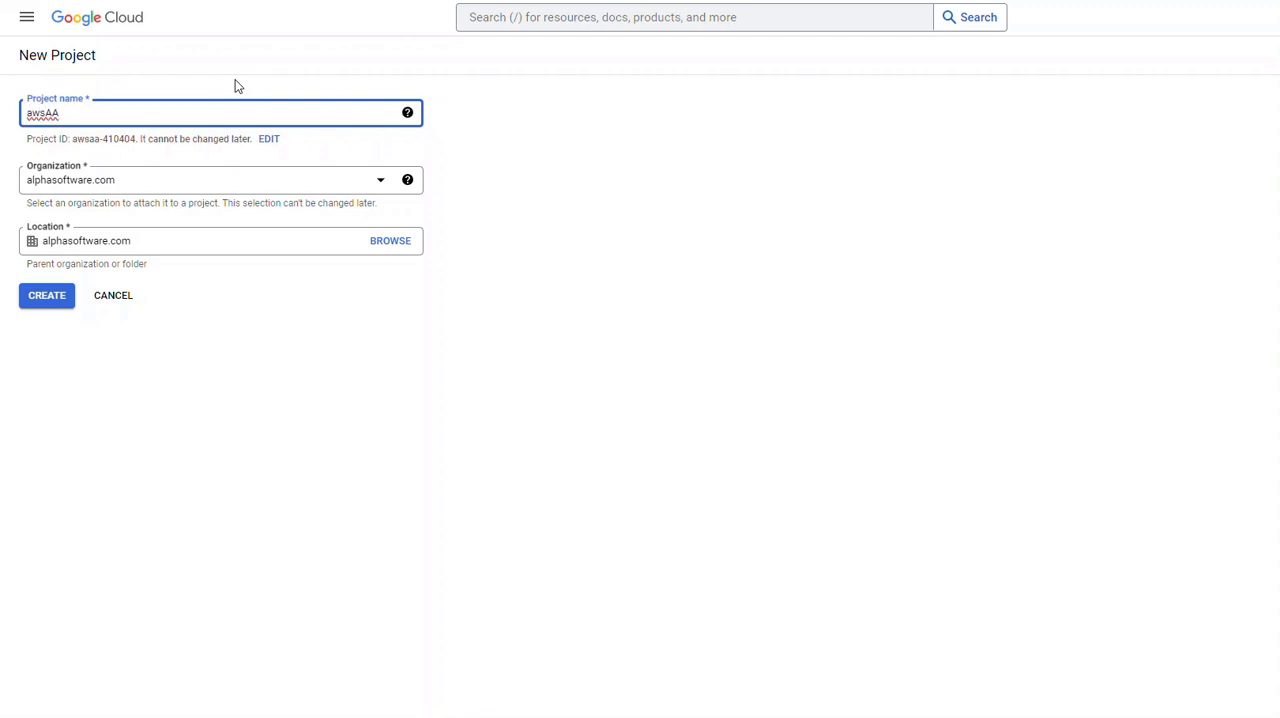
pyautogui.write('demo')
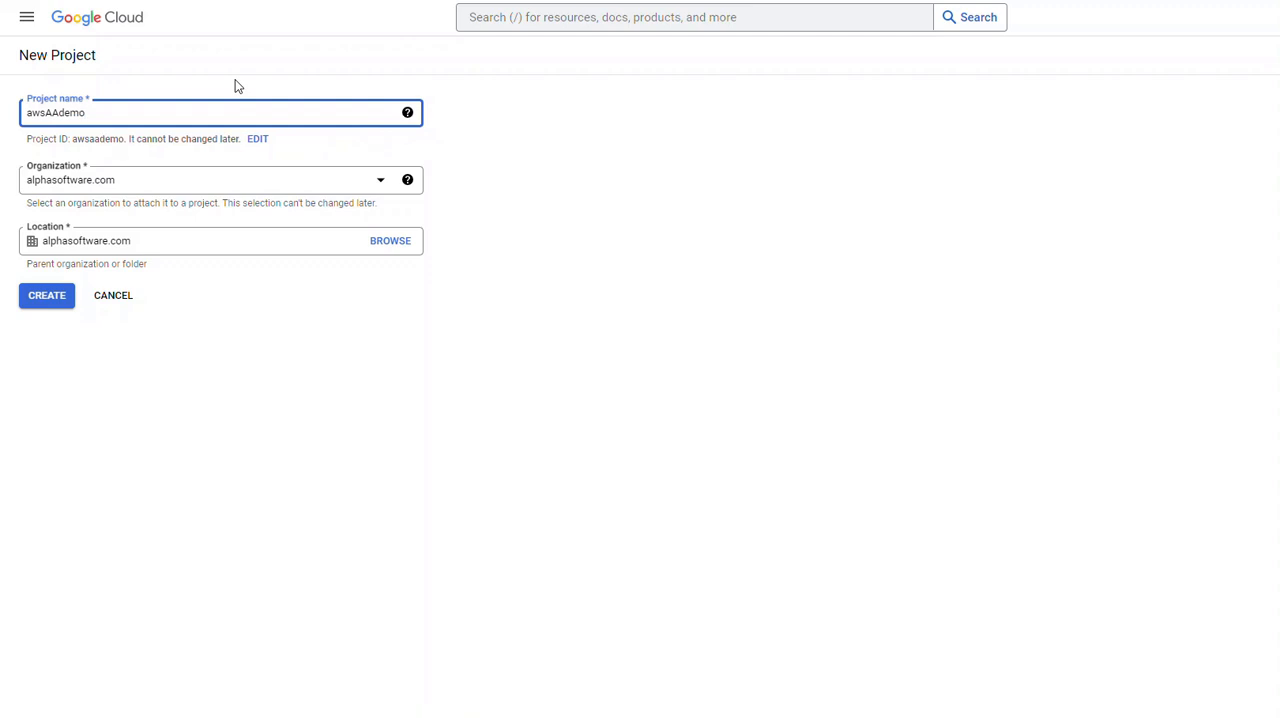
pyautogui.click(37, 299)
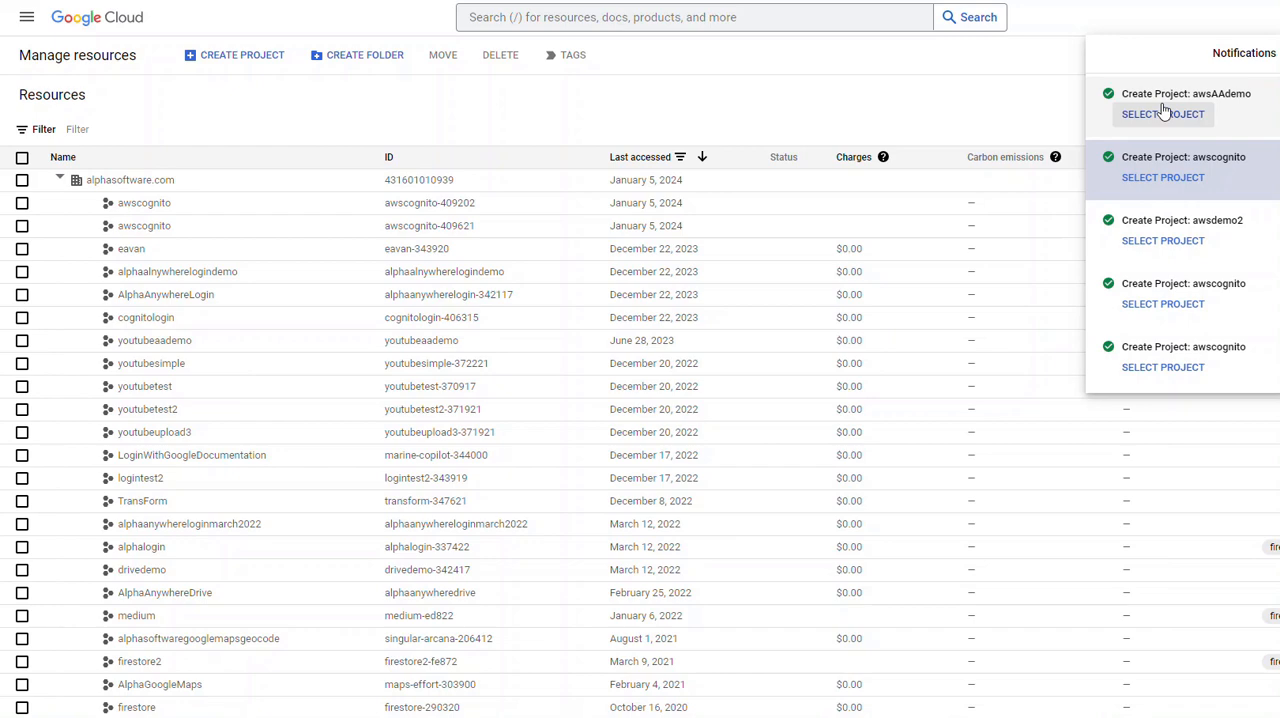
pyautogui.click(1165, 112)
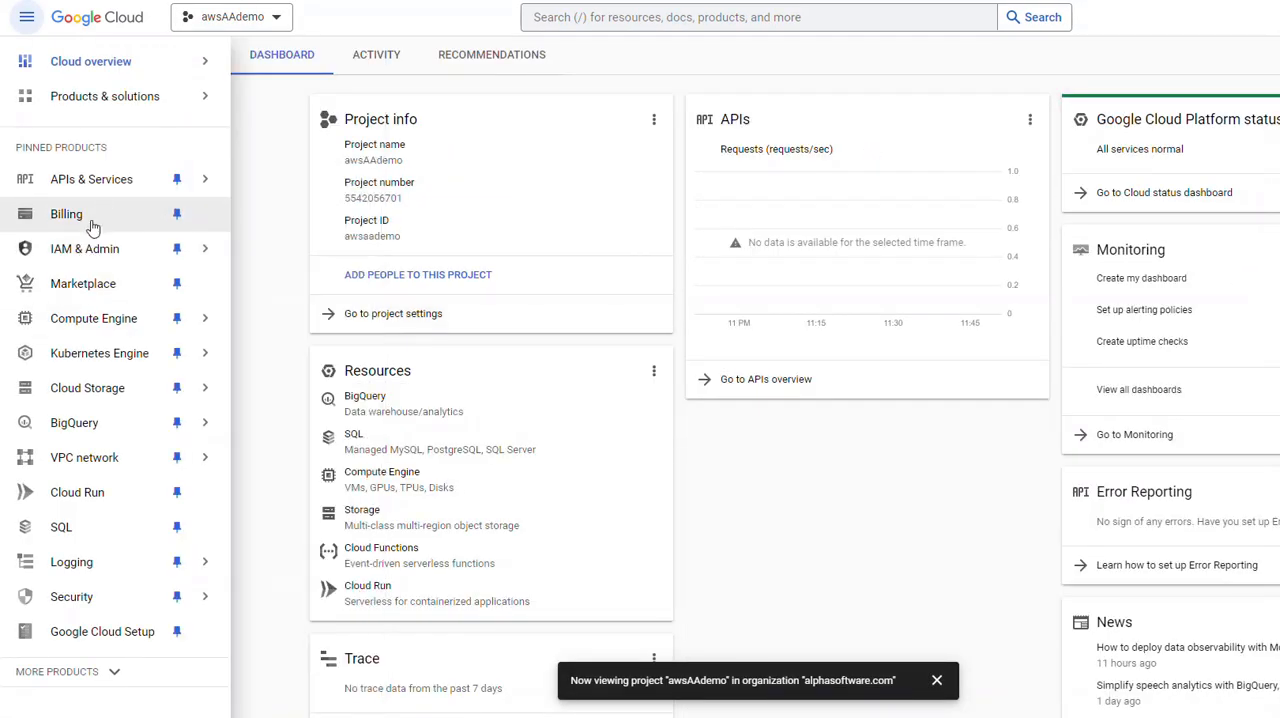
# Step: Create an OAuth consent screen for the awsAAdemo project with the External user type
pyautogui.moveTo(108, 193)
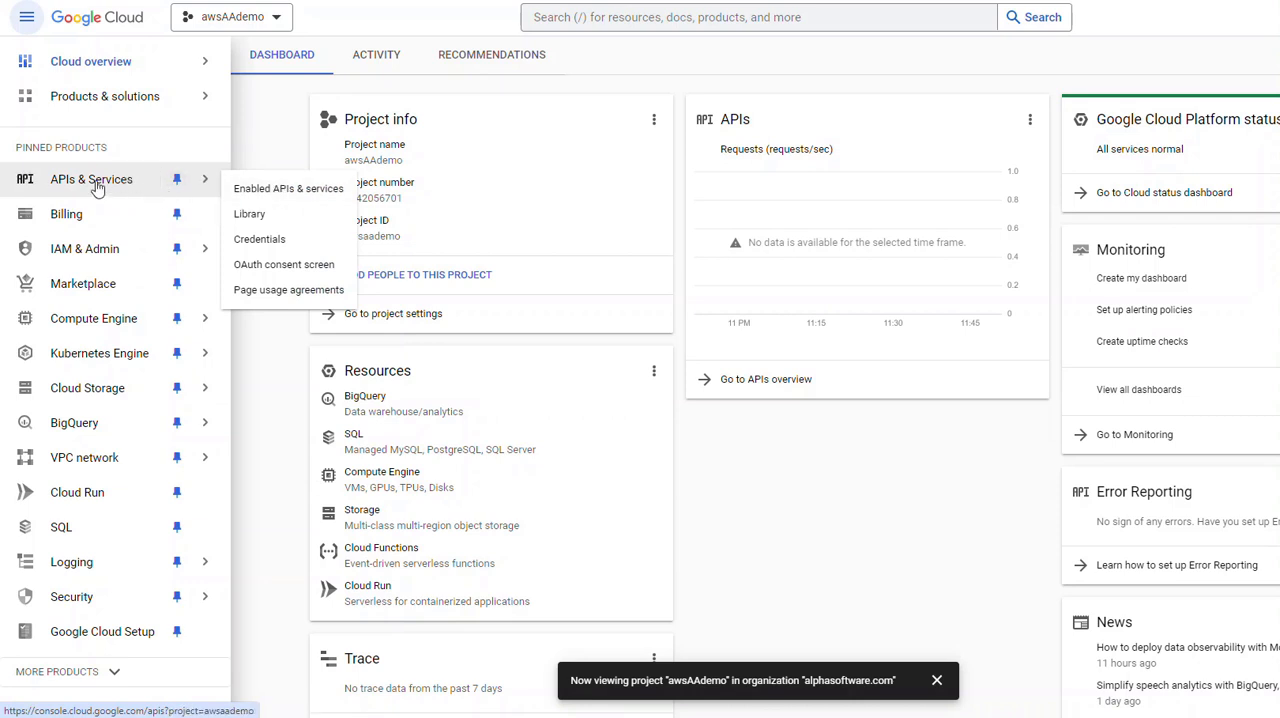
pyautogui.click(79, 186)
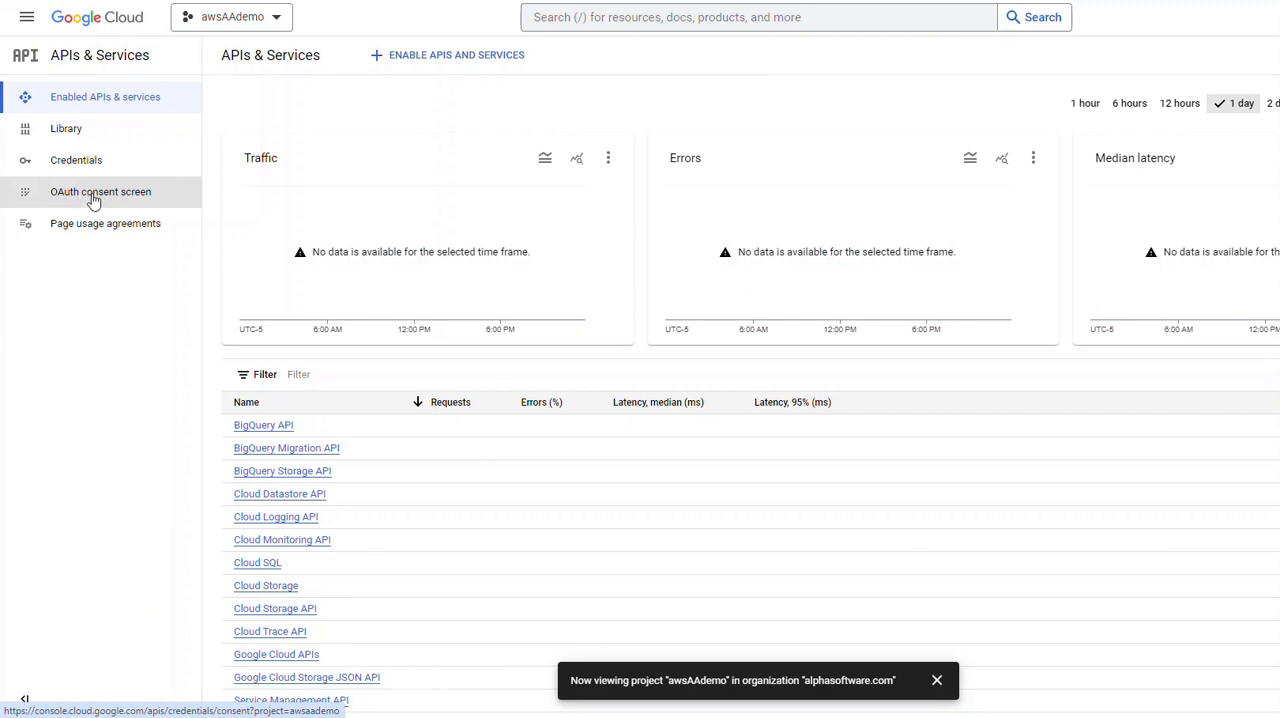
pyautogui.click(93, 199)
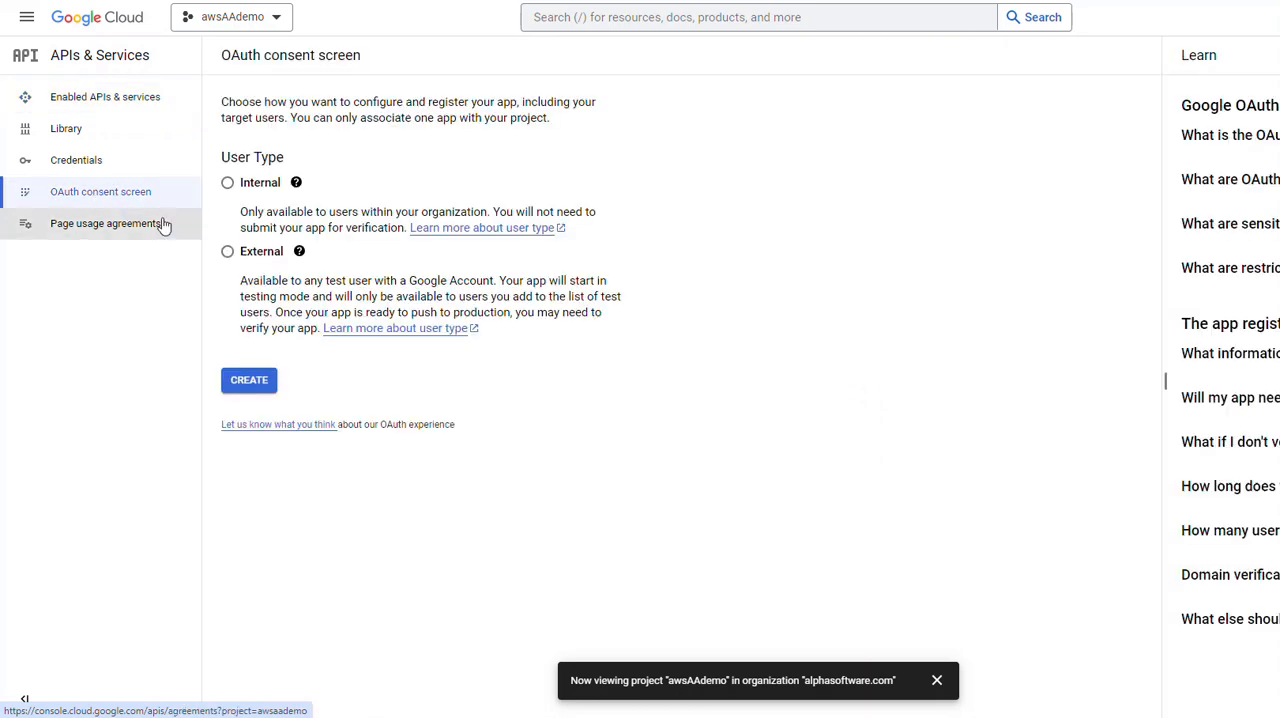
pyautogui.click(227, 252)
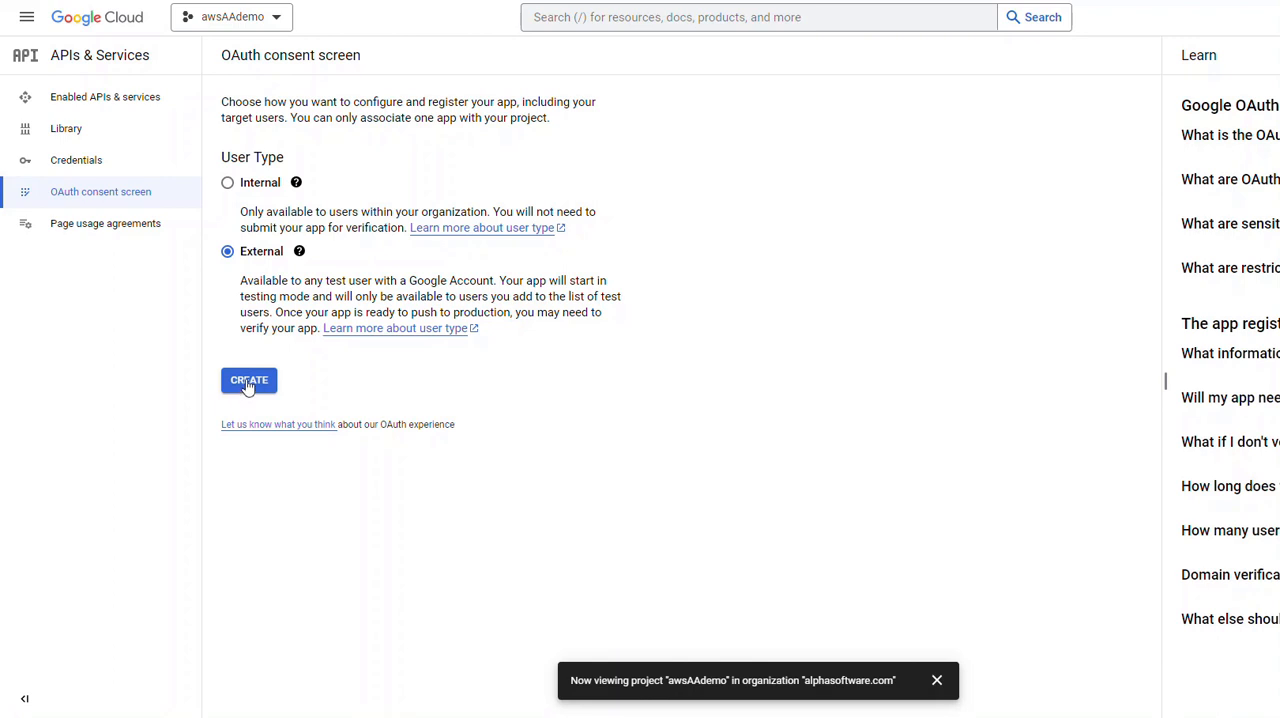
pyautogui.click(238, 386)
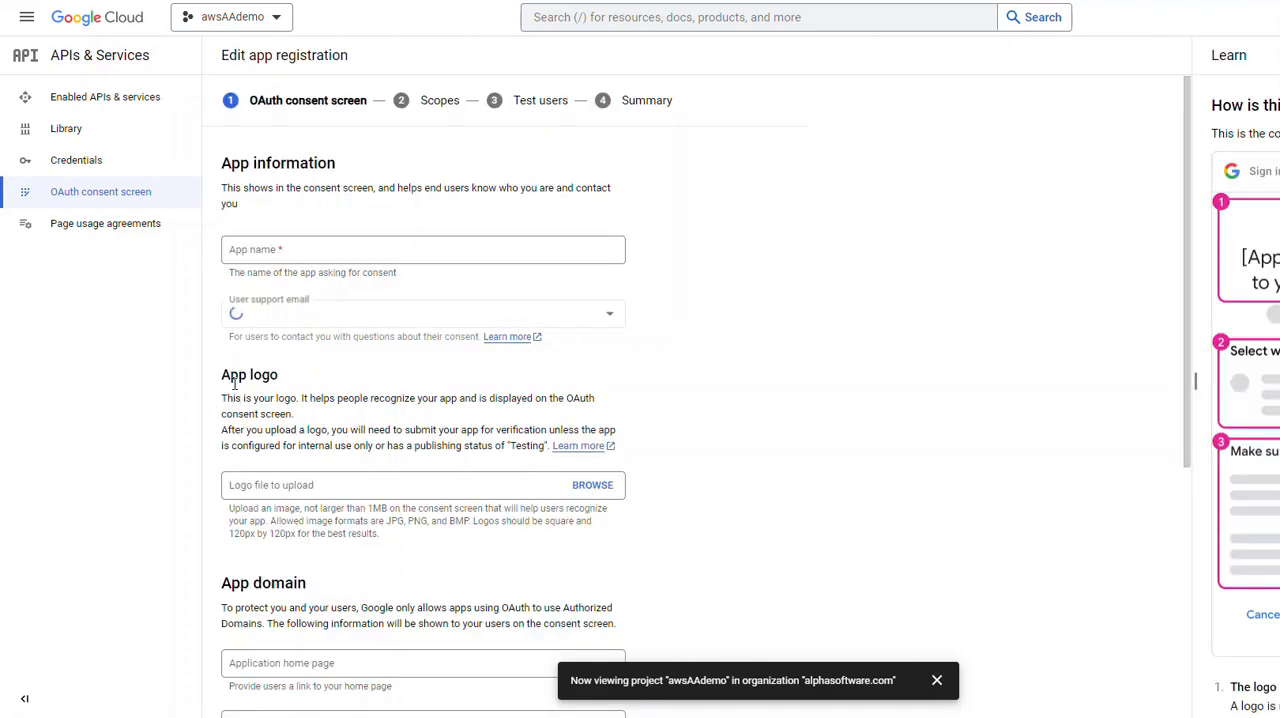
# Step: Name the app aaawscognitodemo and choose the account owner's address as the user support email
pyautogui.click(268, 254)
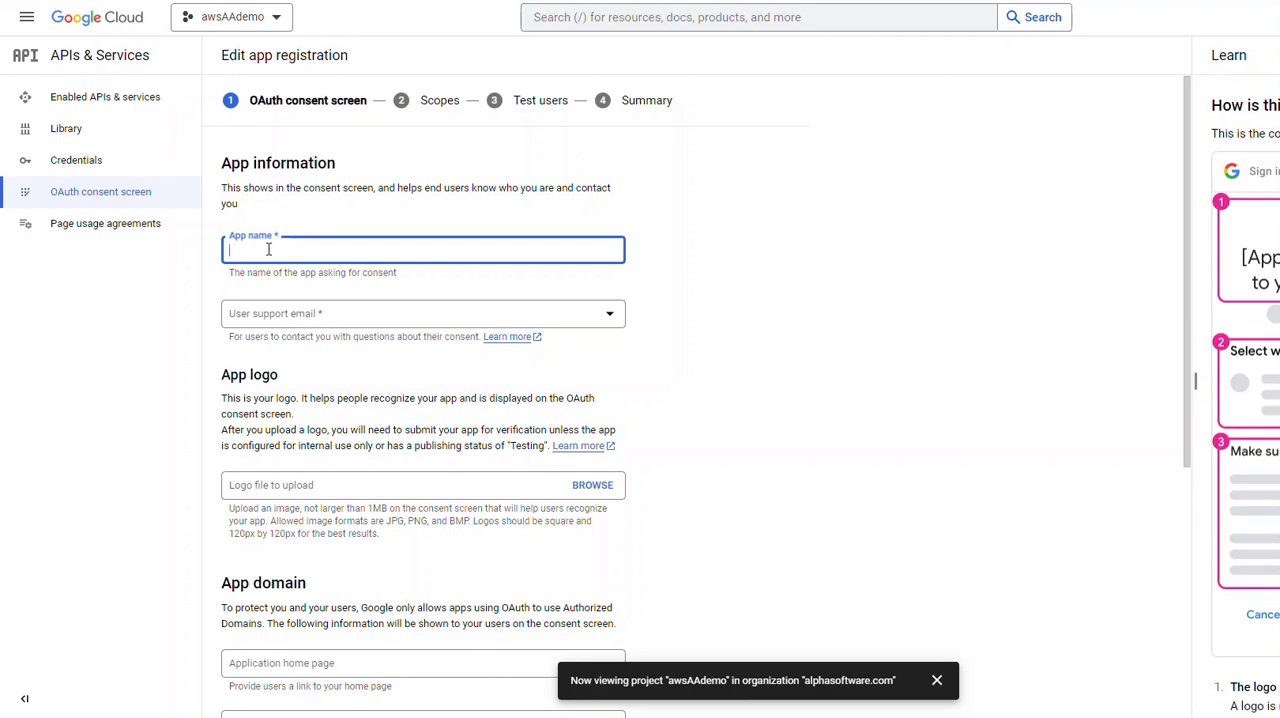
pyautogui.write('aaawscogno')
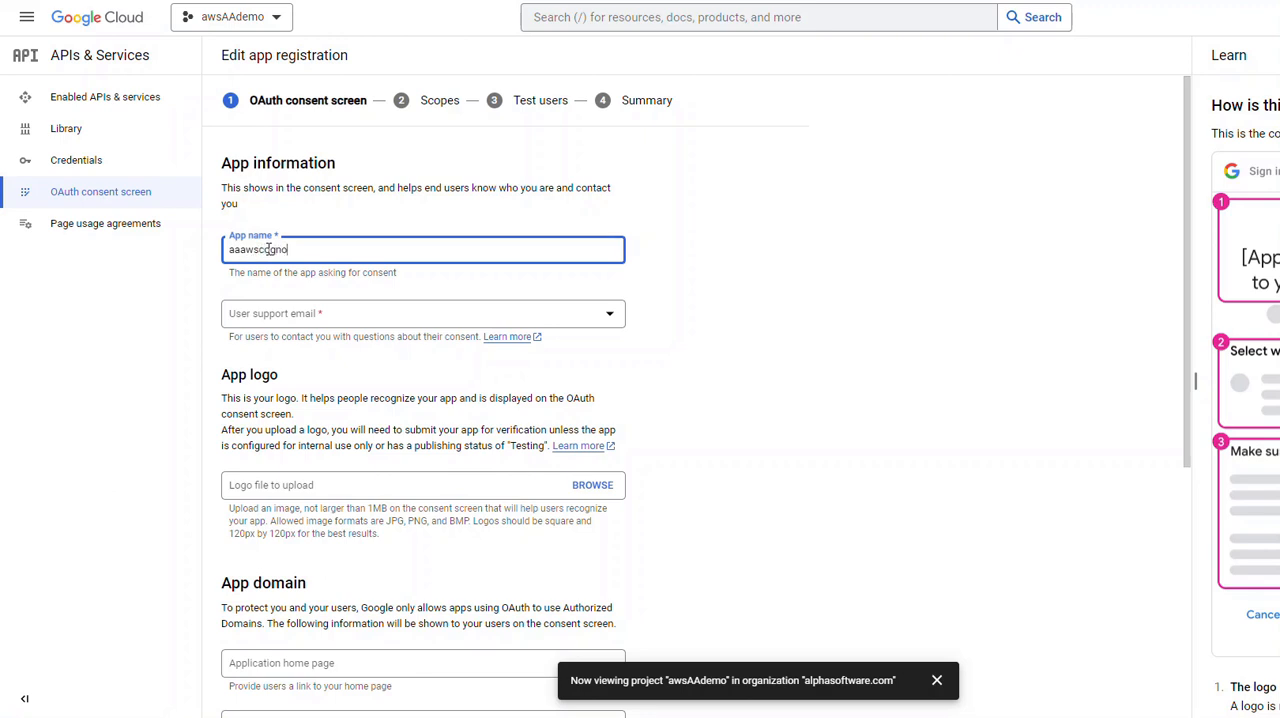
pyautogui.press('BackSpace')
pyautogui.press('BackSpace')
pyautogui.write('nitodemo')
pyautogui.press('Tab')
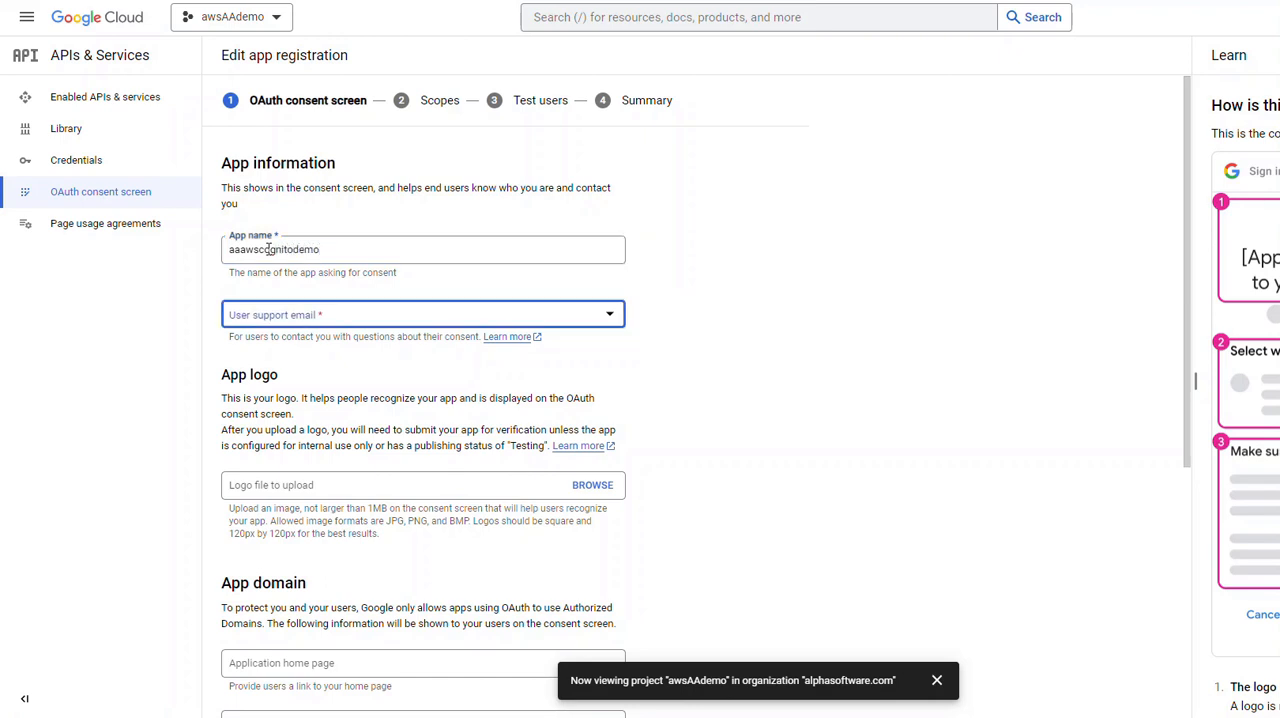
pyautogui.click(341, 318)
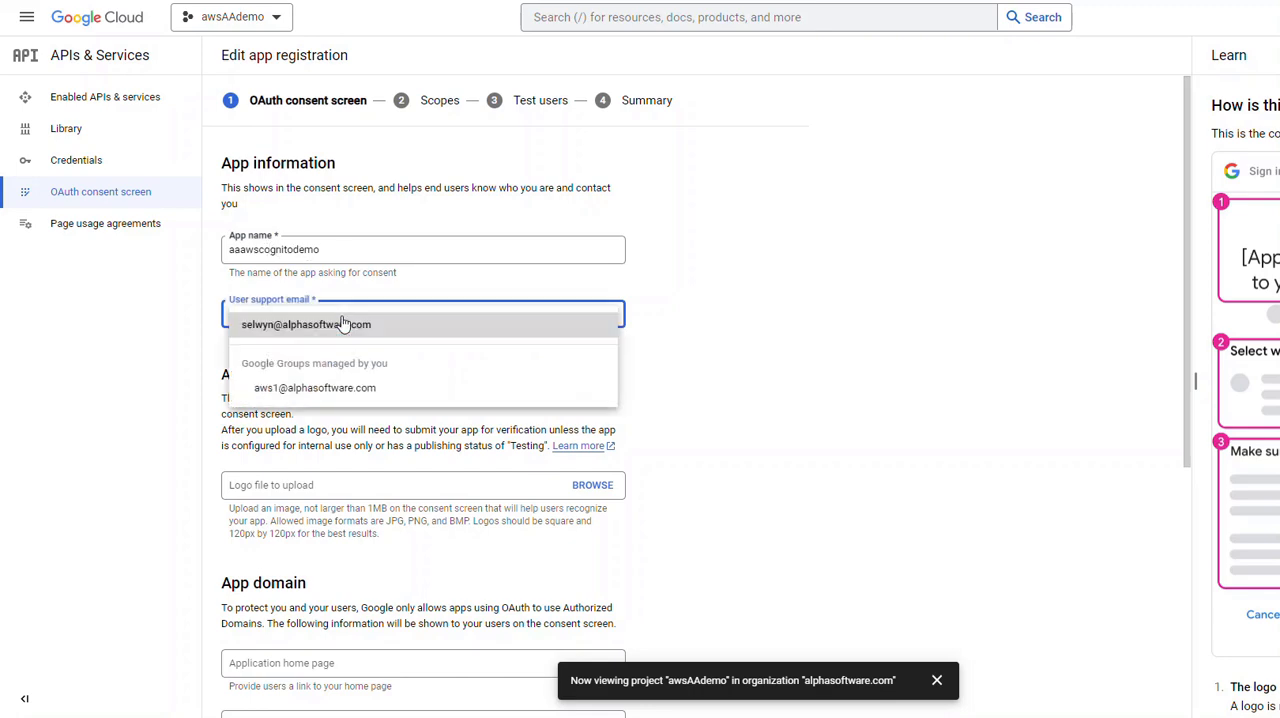
pyautogui.click(333, 328)
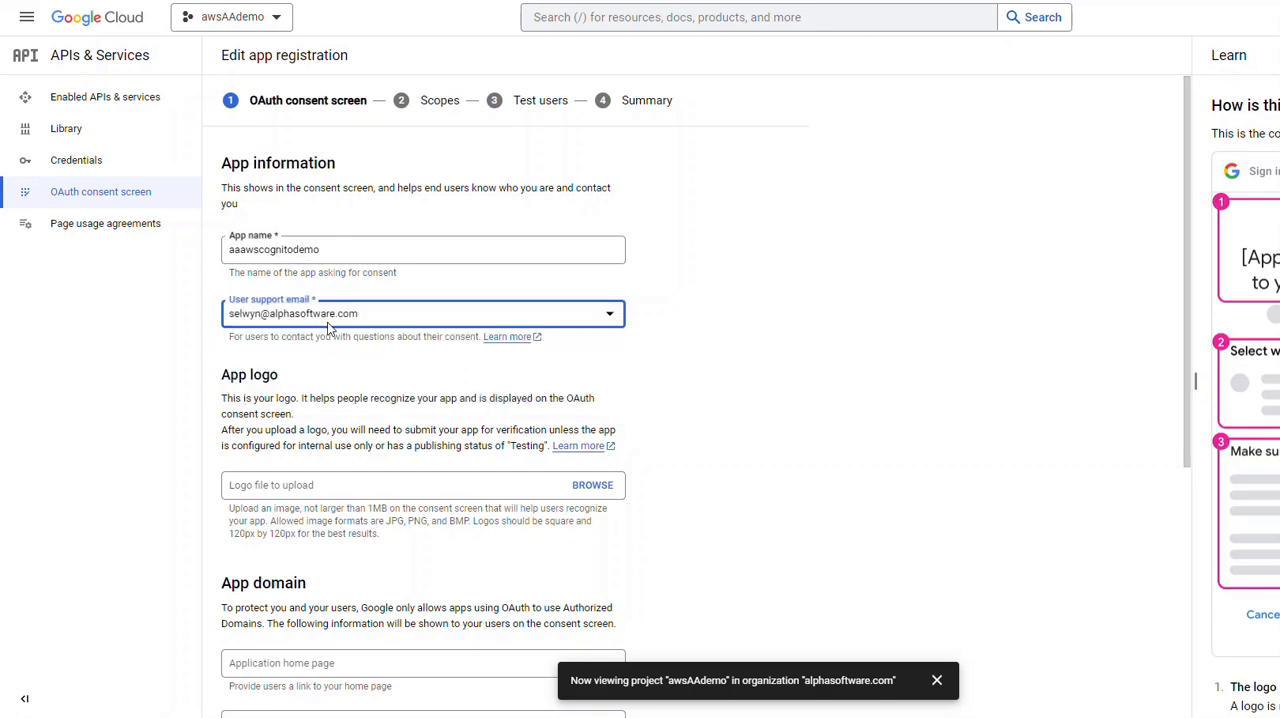
# Step: Fill in the developer contact email and save the consent screen information to continue to the scopes
pyautogui.scroll(-4, 449, 408)
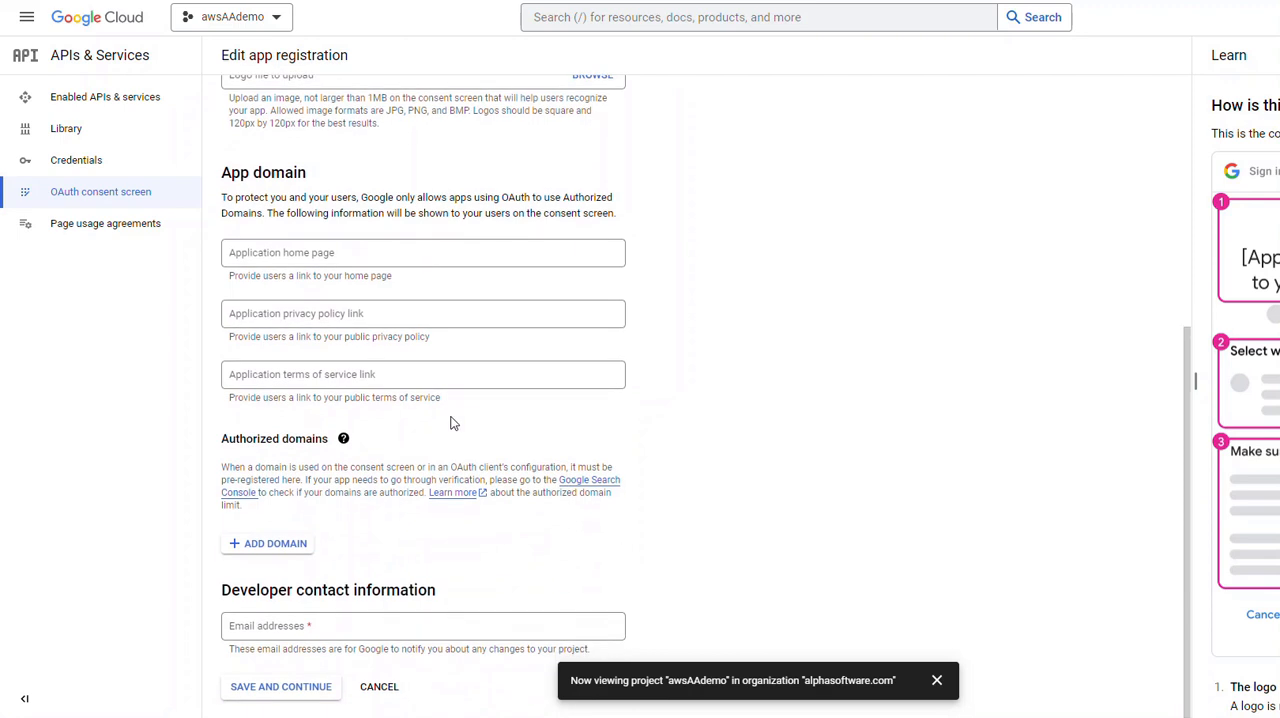
pyautogui.click(333, 626)
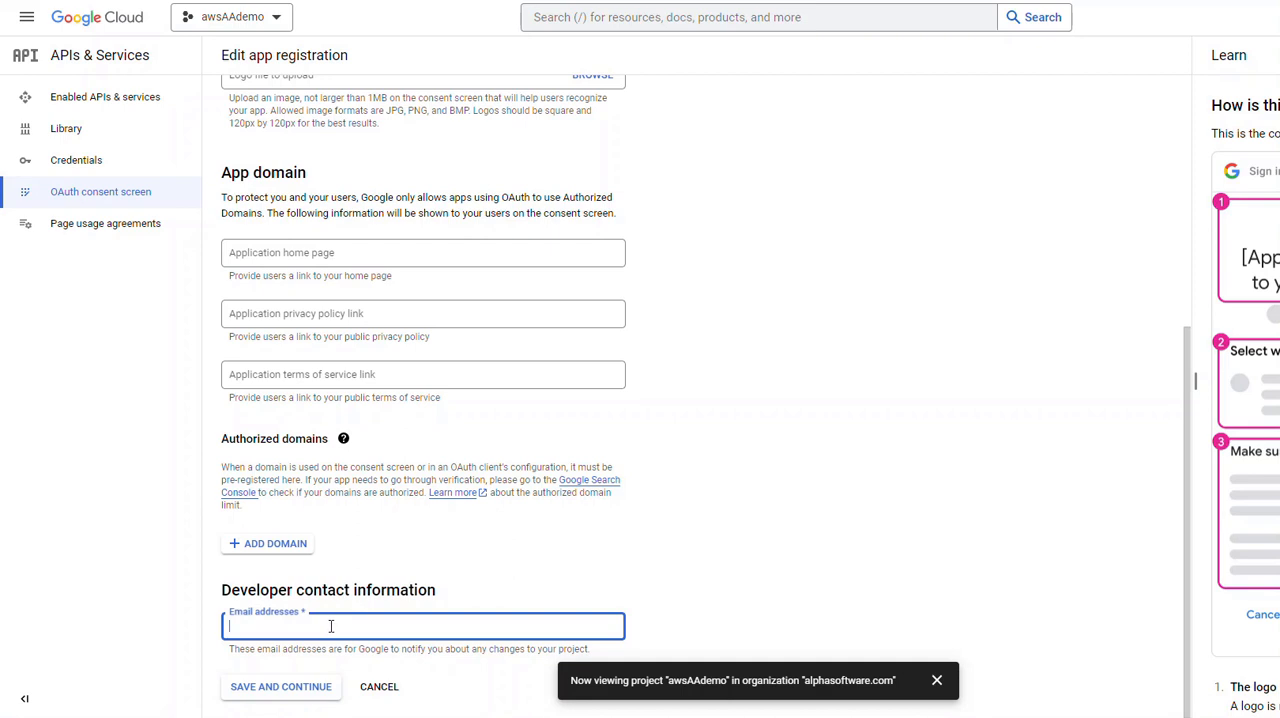
pyautogui.click(282, 688)
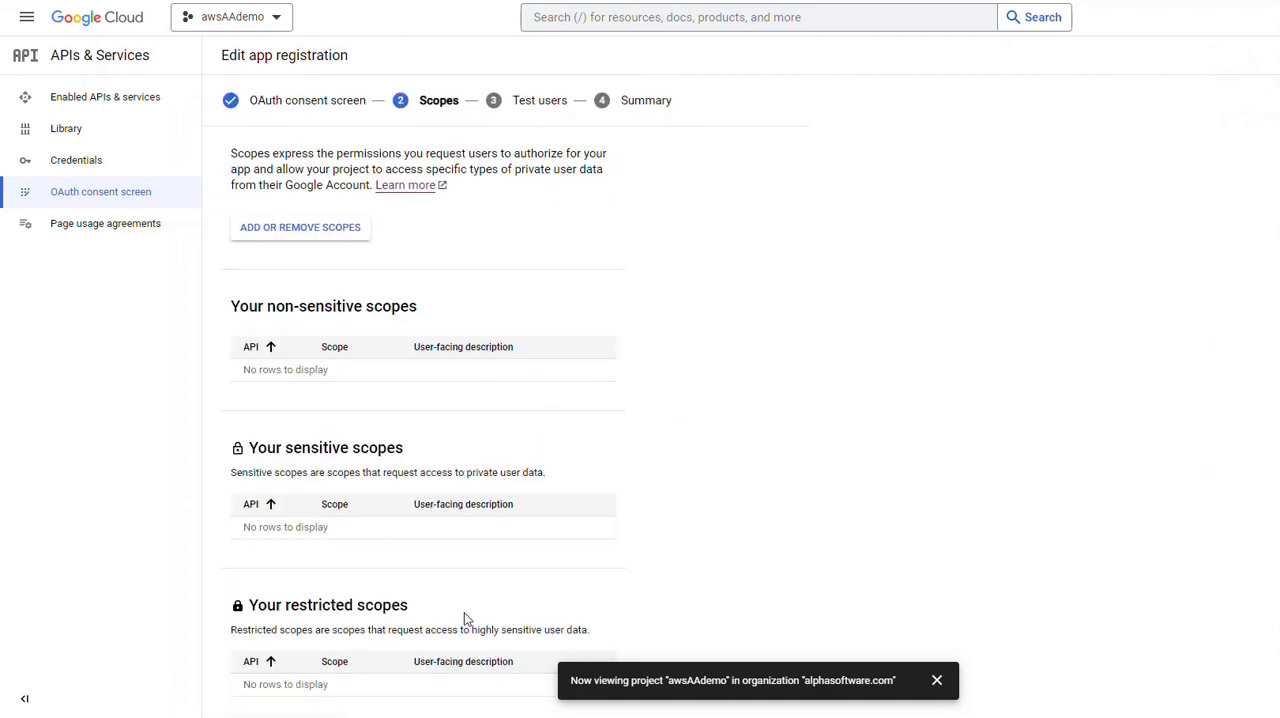
# Step: Start a new OAuth client ID in the project's credentials with Web application as the application type
pyautogui.scroll(-1, 676, 537)
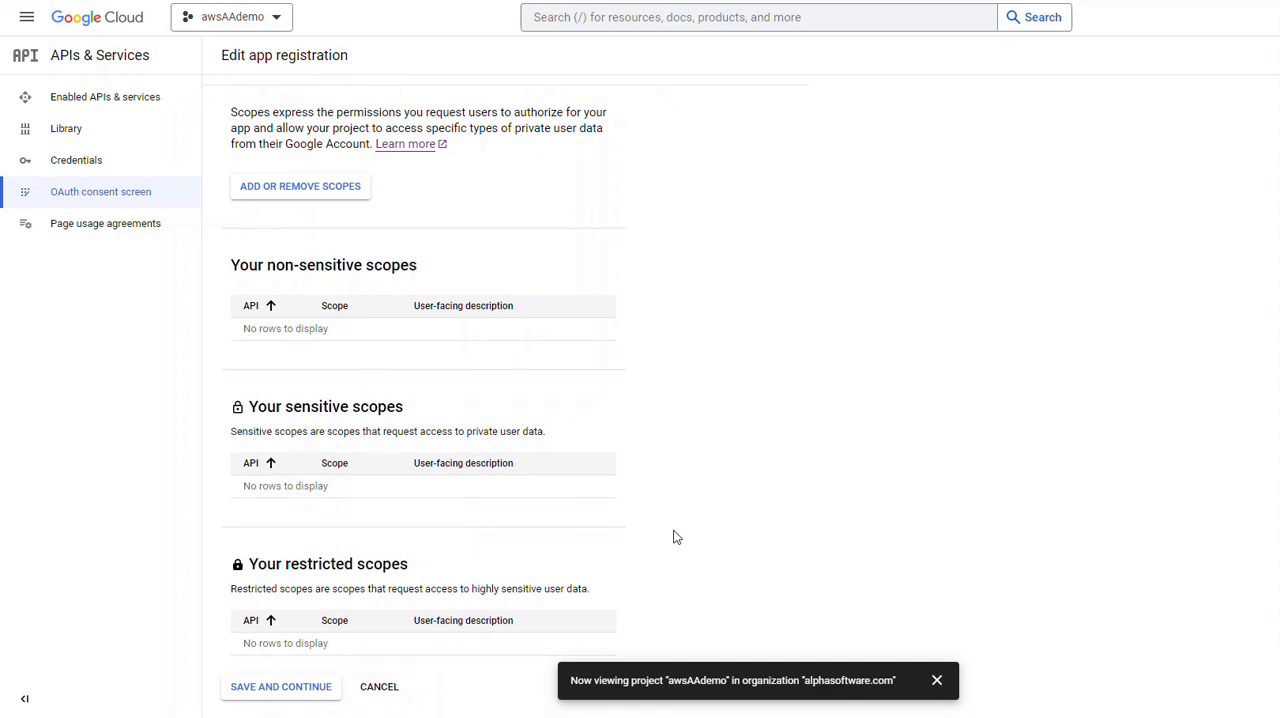
pyautogui.click(68, 164)
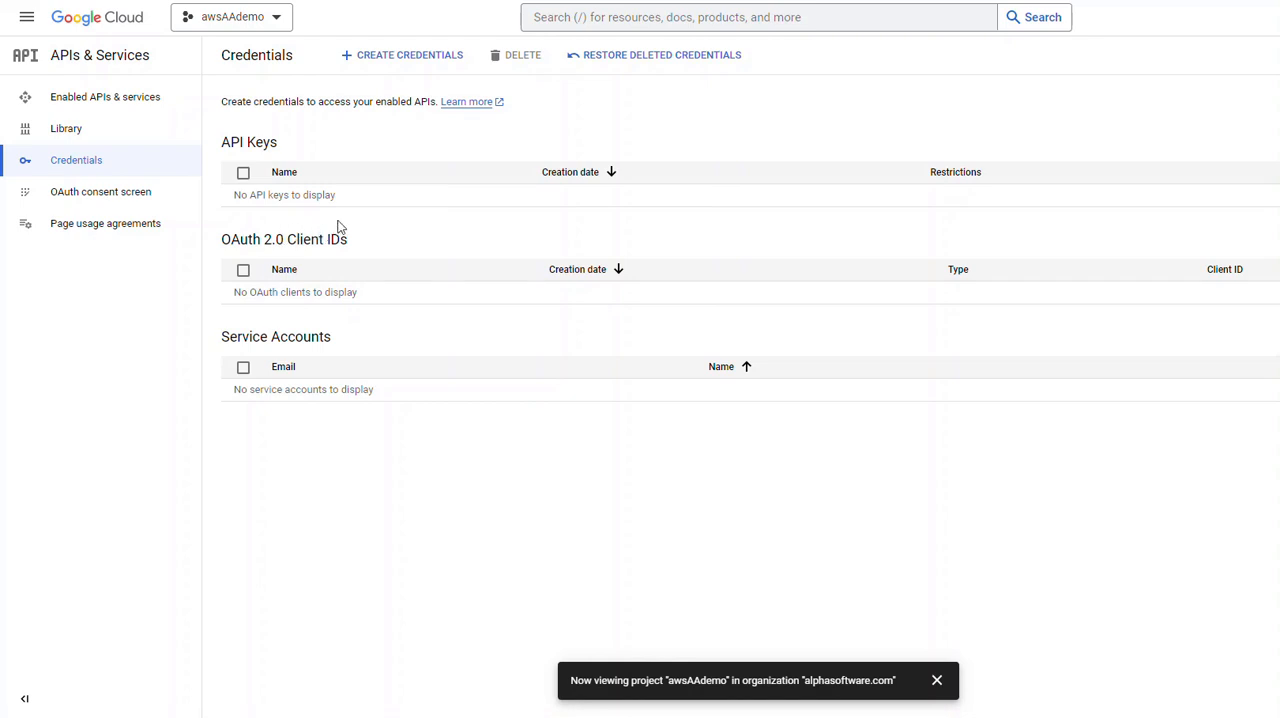
pyautogui.click(376, 60)
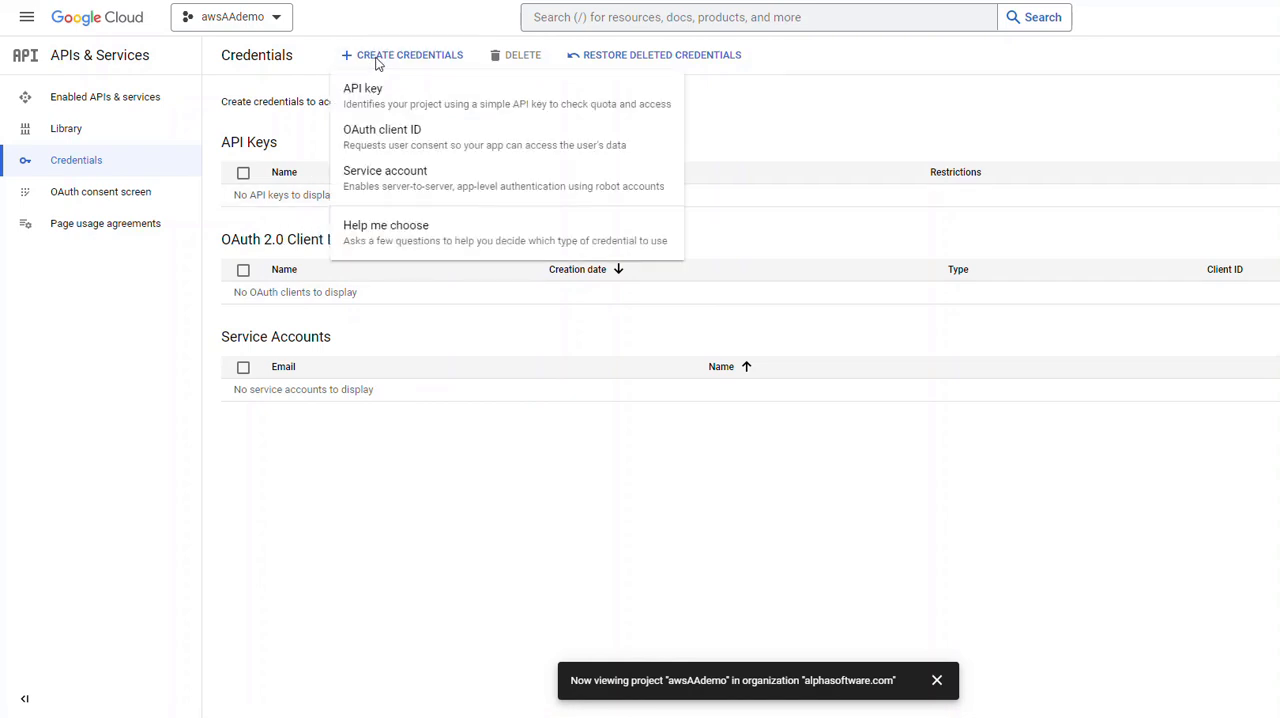
pyautogui.click(373, 140)
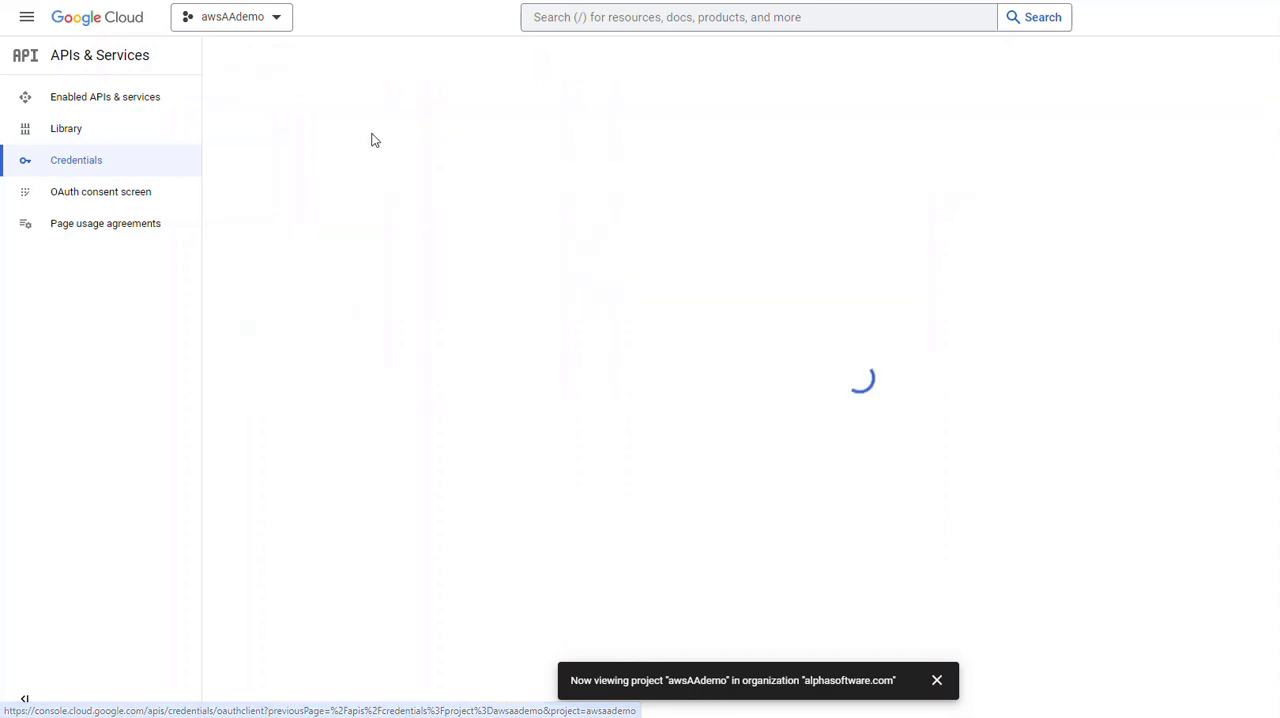
pyautogui.click(315, 177)
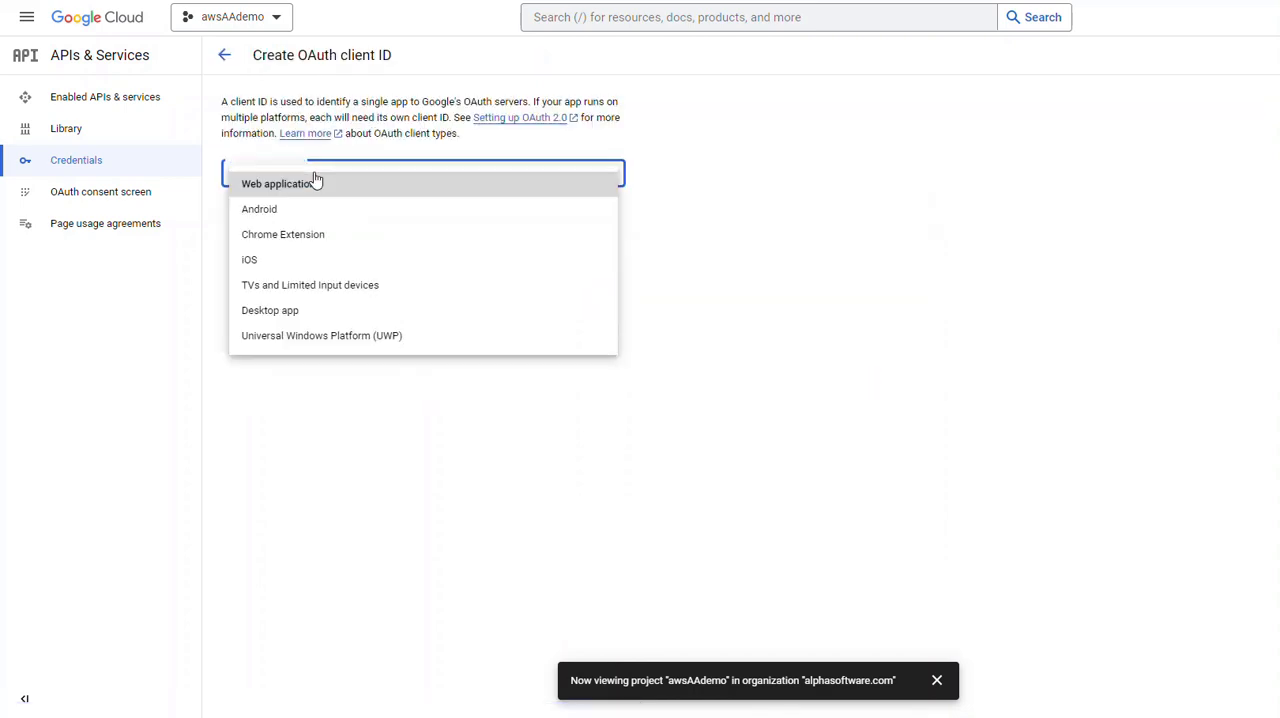
pyautogui.click(291, 190)
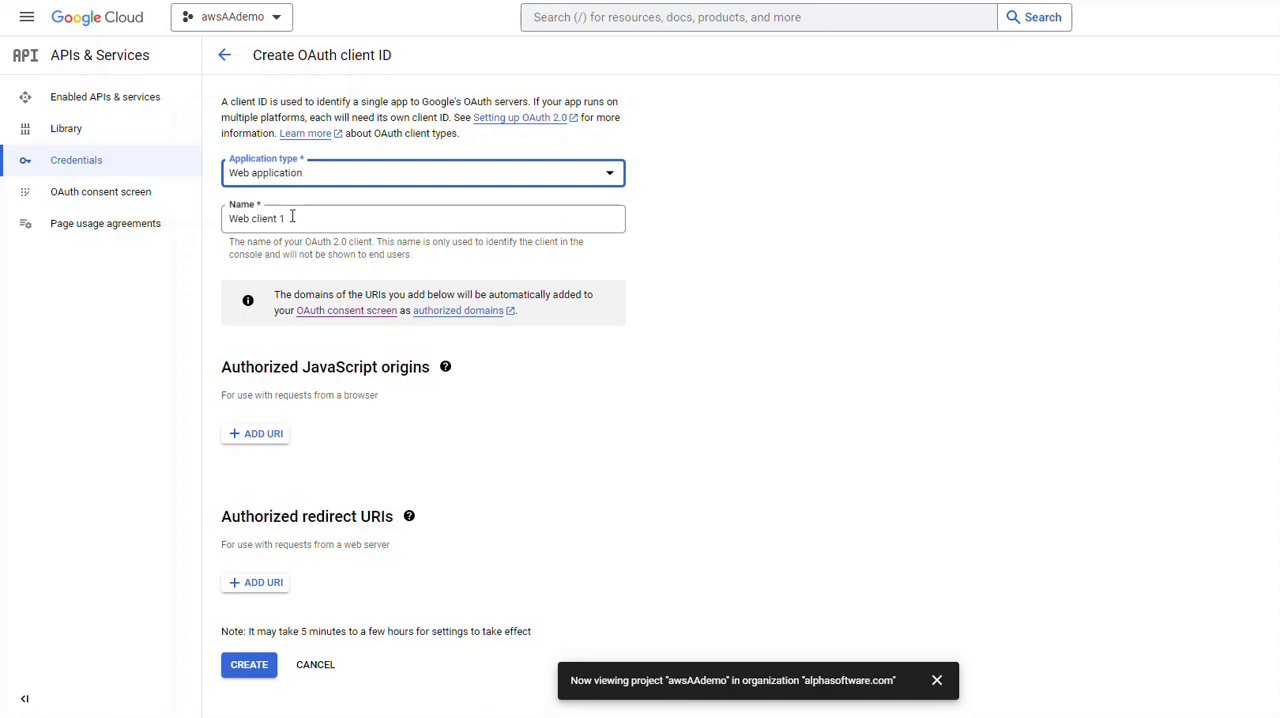
# Step: Replace the default name of the OAuth web client with awsAAdemo
pyautogui.click(292, 216)
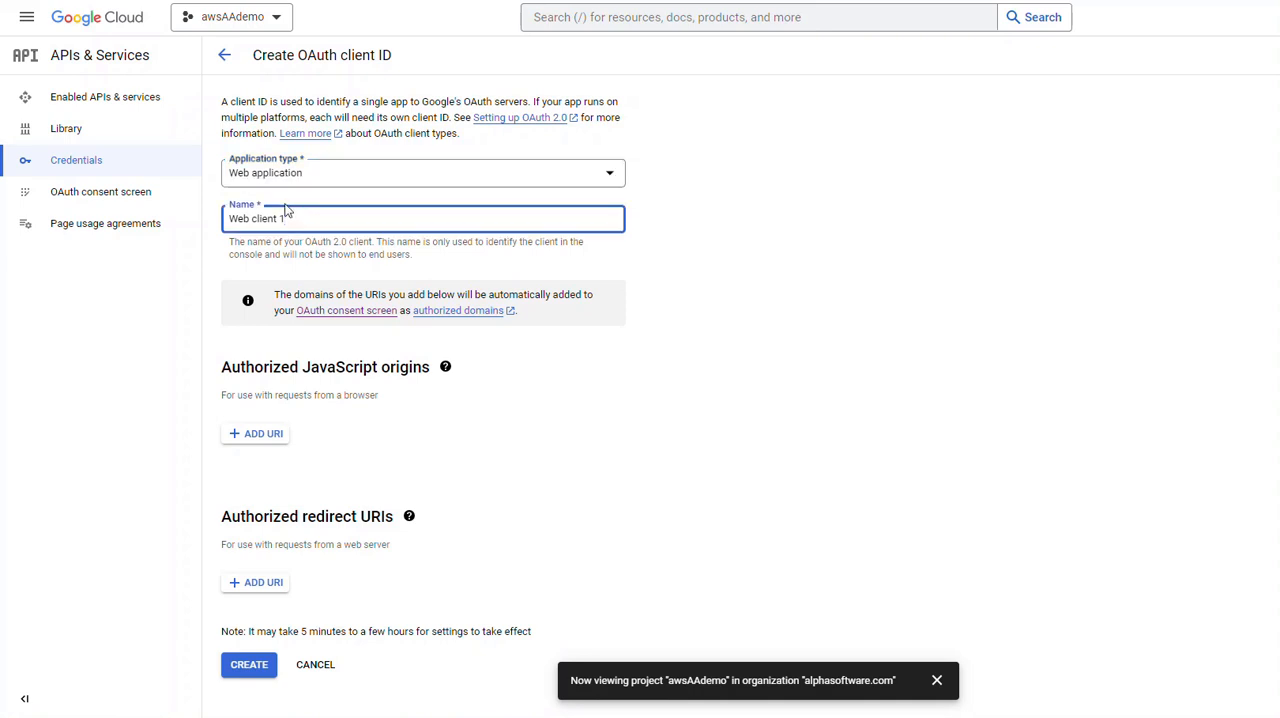
pyautogui.write('aw')
pyautogui.press('BackSpace')
pyautogui.press('BackSpace')
pyautogui.press('BackSpace')
pyautogui.press('BackSpace')
pyautogui.press('BackSpace')
pyautogui.press('BackSpace')
pyautogui.press('BackSpace')
pyautogui.press('BackSpace')
pyautogui.press('BackSpace')
pyautogui.press('BackSpace')
pyautogui.press('BackSpace')
pyautogui.press('BackSpace')
pyautogui.press('BackSpace')
pyautogui.press('BackSpace')
pyautogui.write('awsAAdemo')
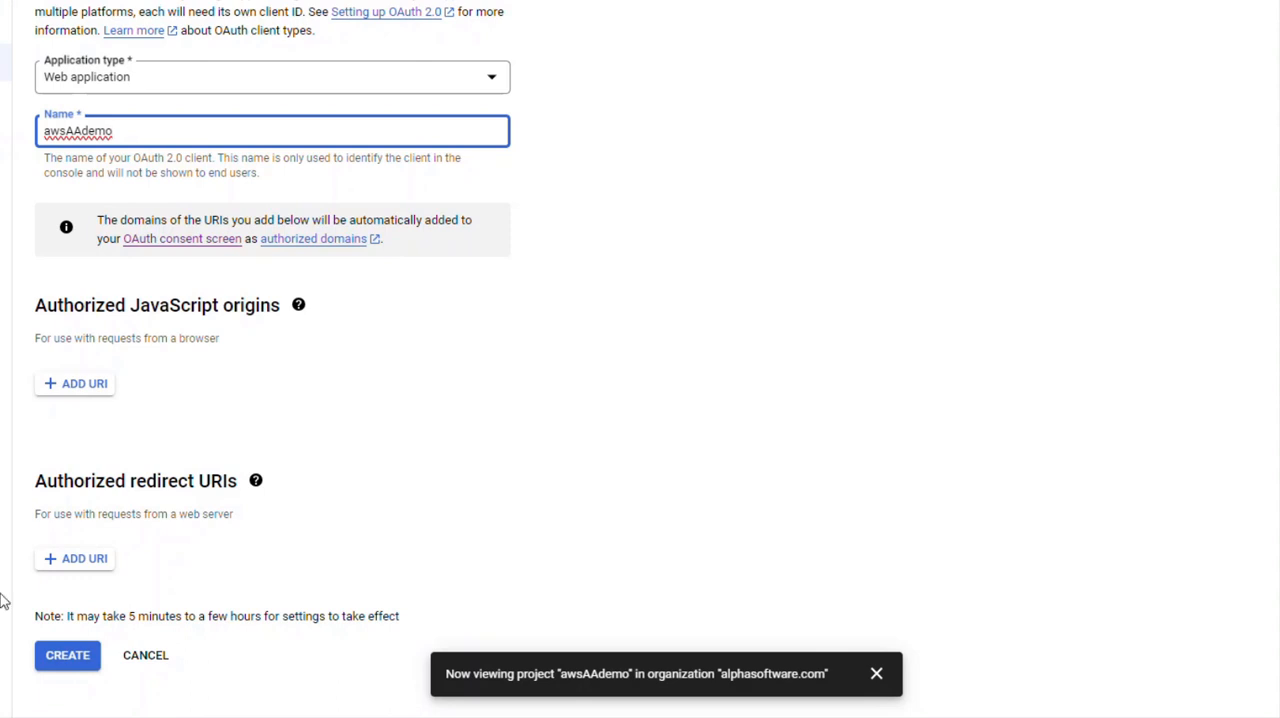
pyautogui.click(84, 558)
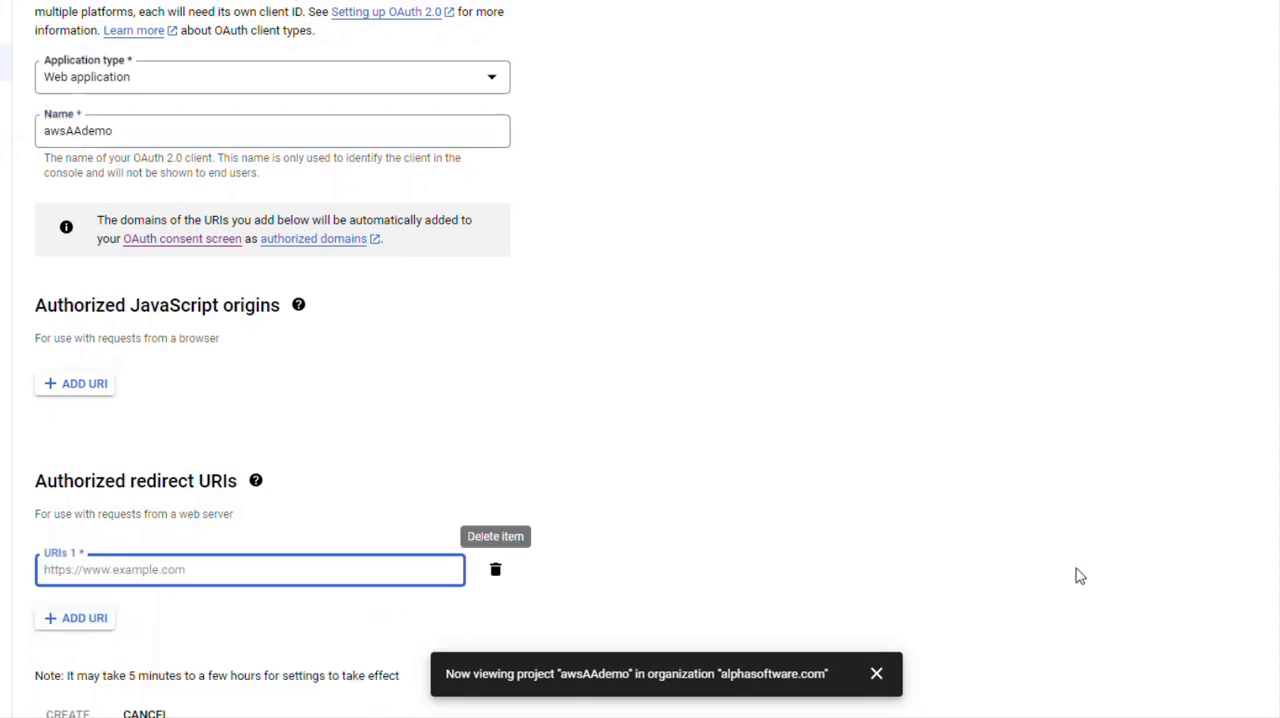
pyautogui.hotkey('alt', 'Tab')
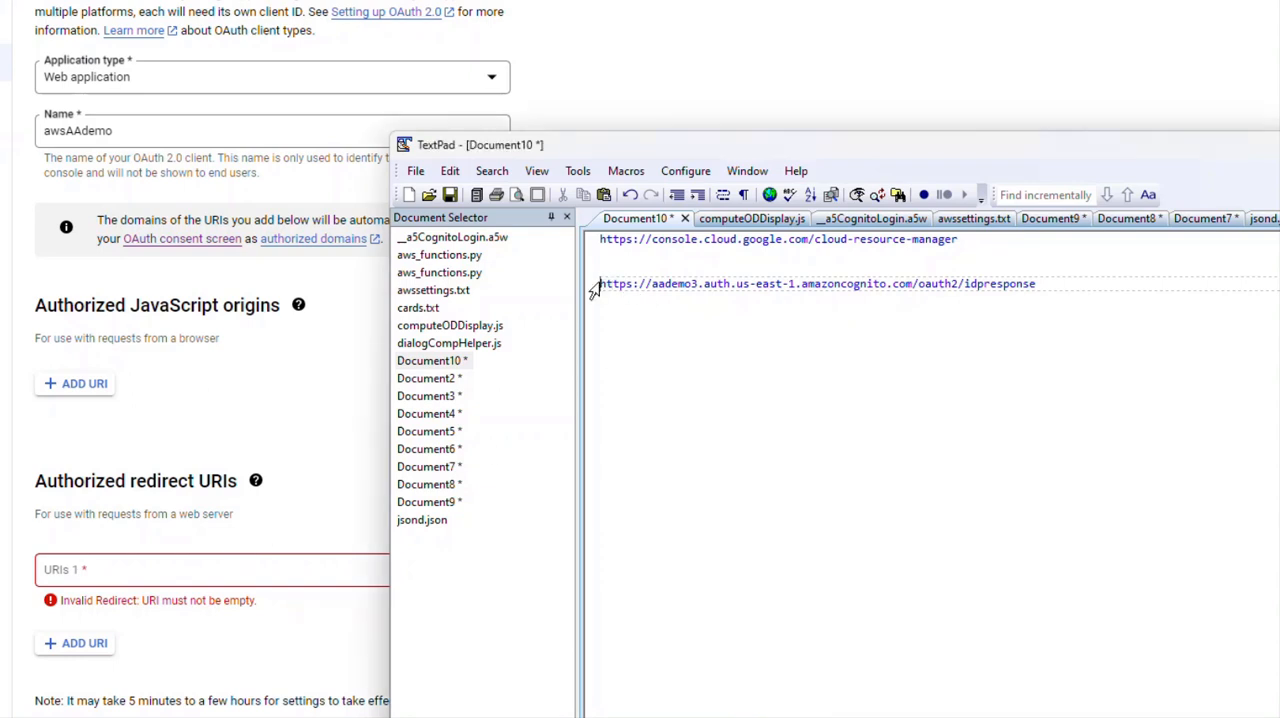
pyautogui.moveTo(598, 285); pyautogui.dragTo(912, 288)
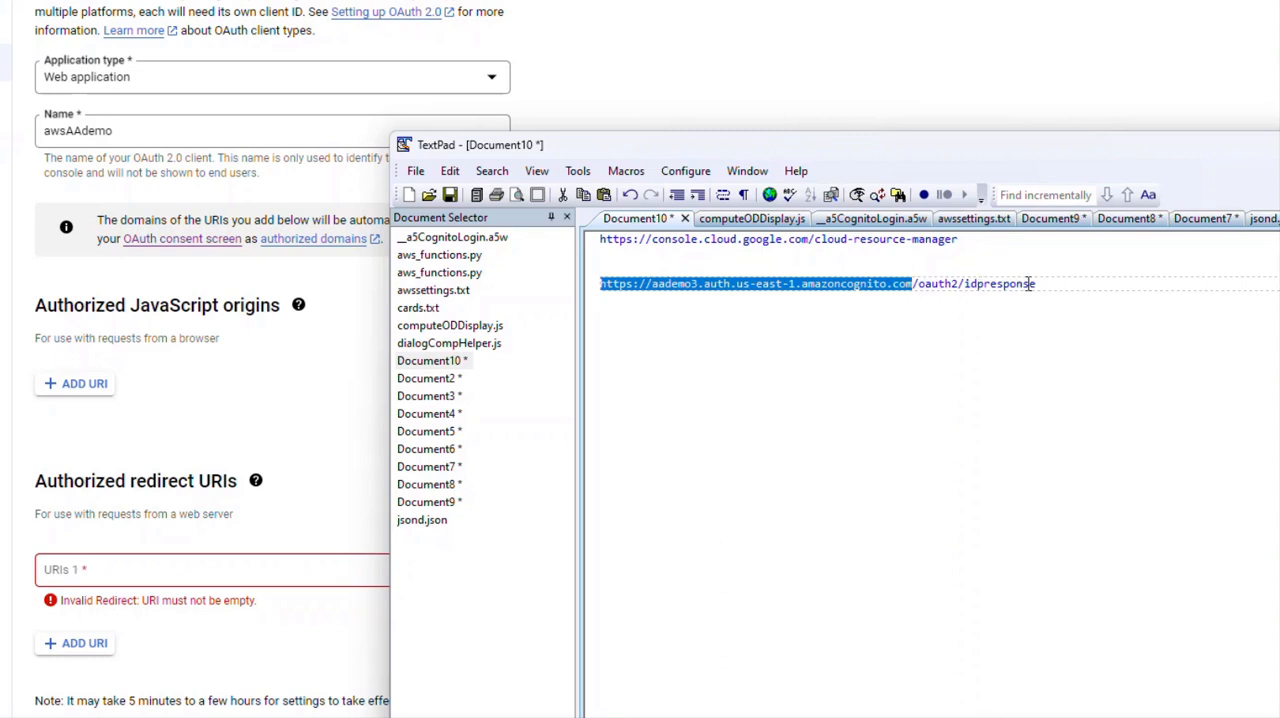
pyautogui.moveTo(1038, 284); pyautogui.dragTo(578, 297)
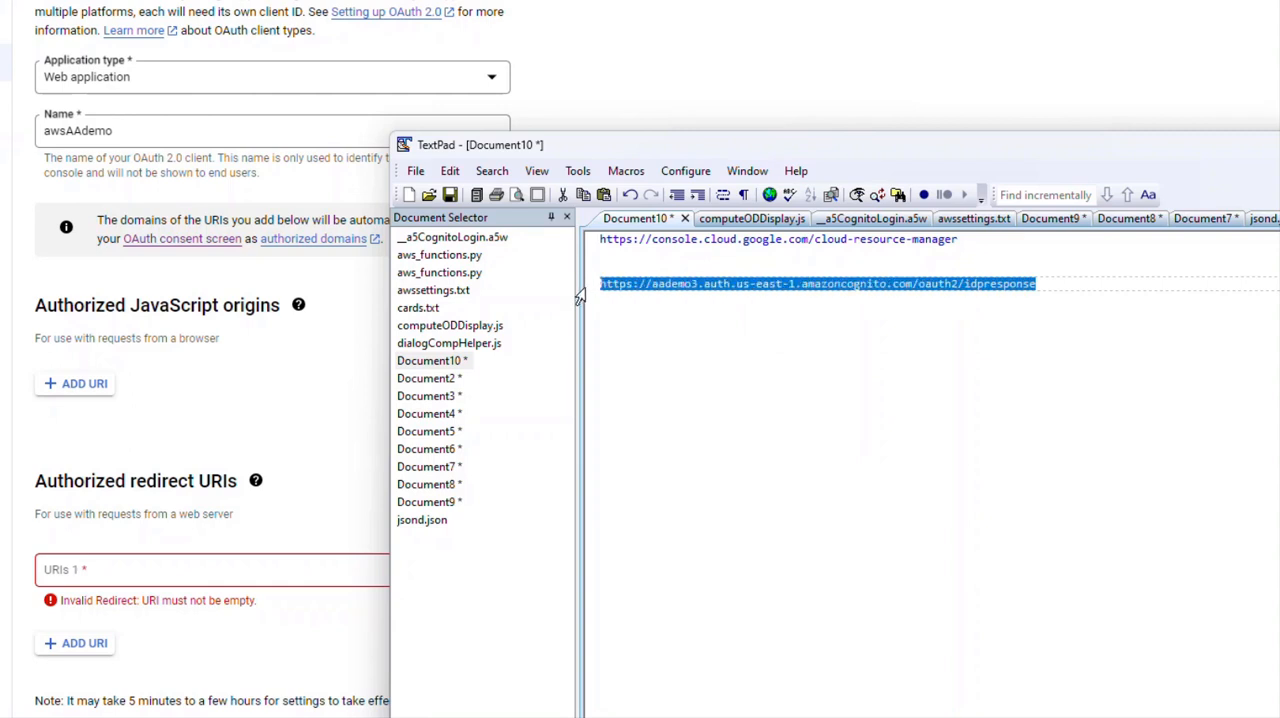
pyautogui.click(145, 568)
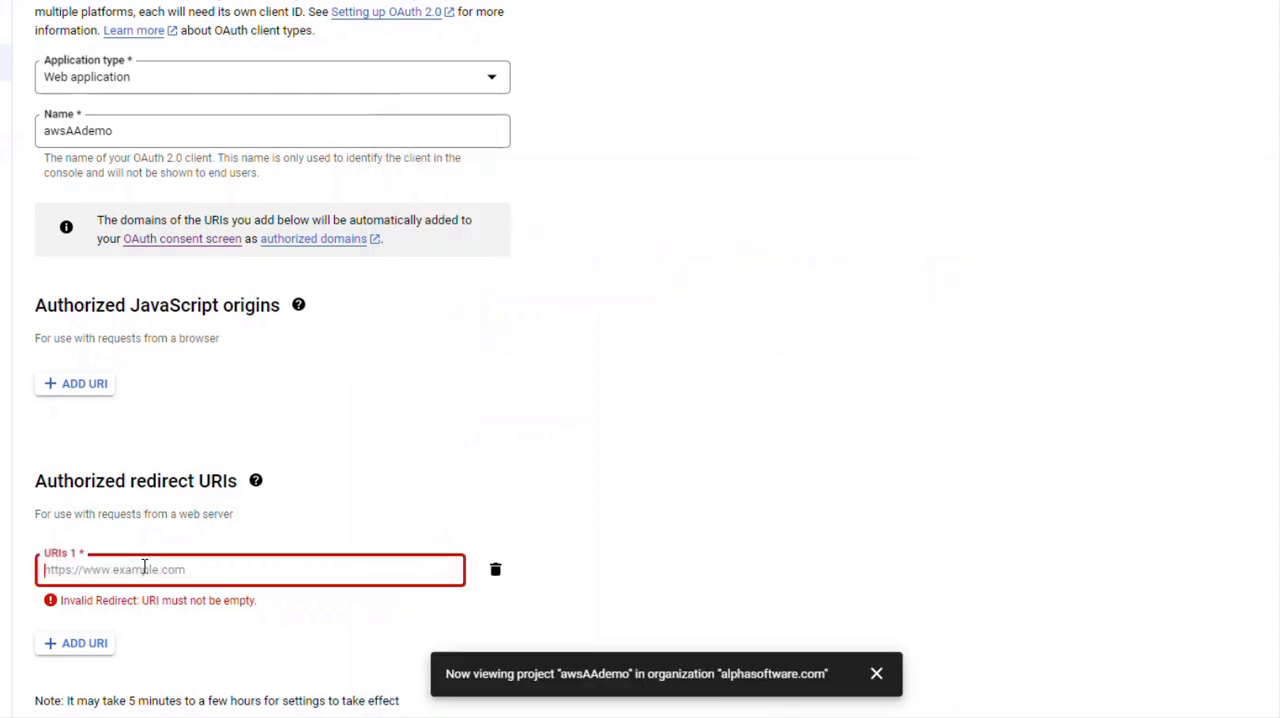
pyautogui.rightClick(145, 568)
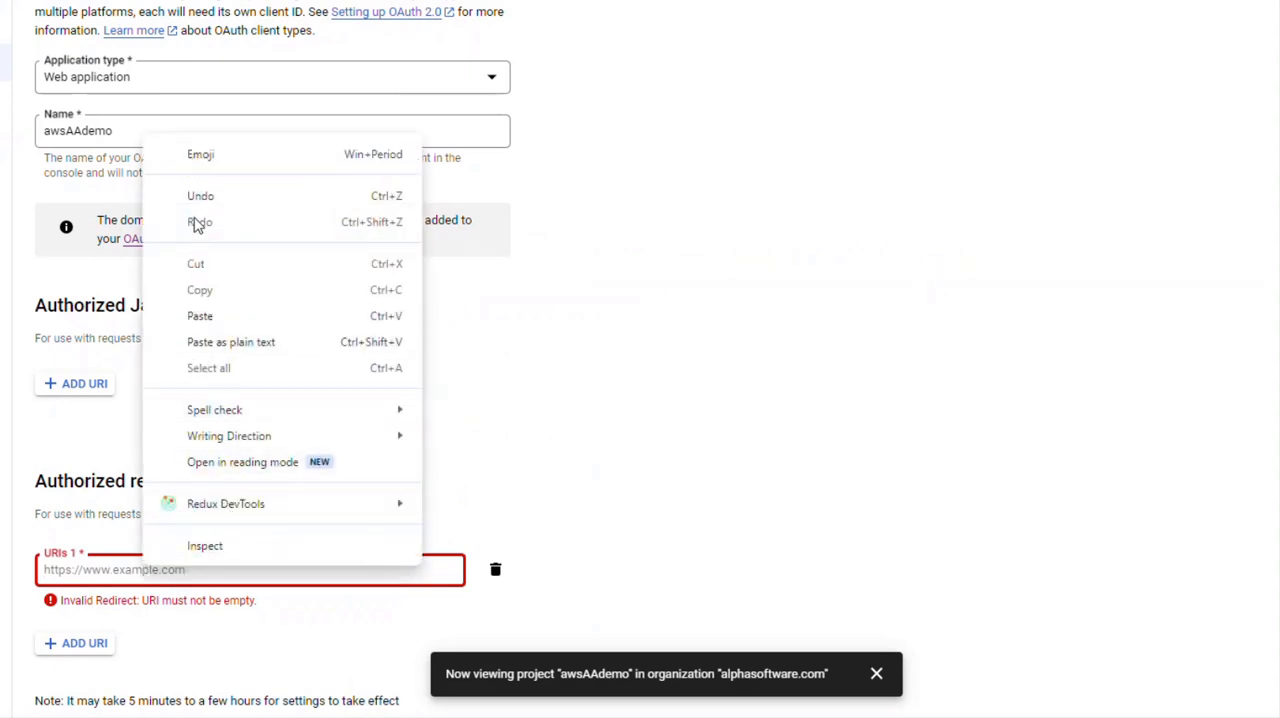
pyautogui.click(210, 316)
pyautogui.scroll(-1, 277, 503)
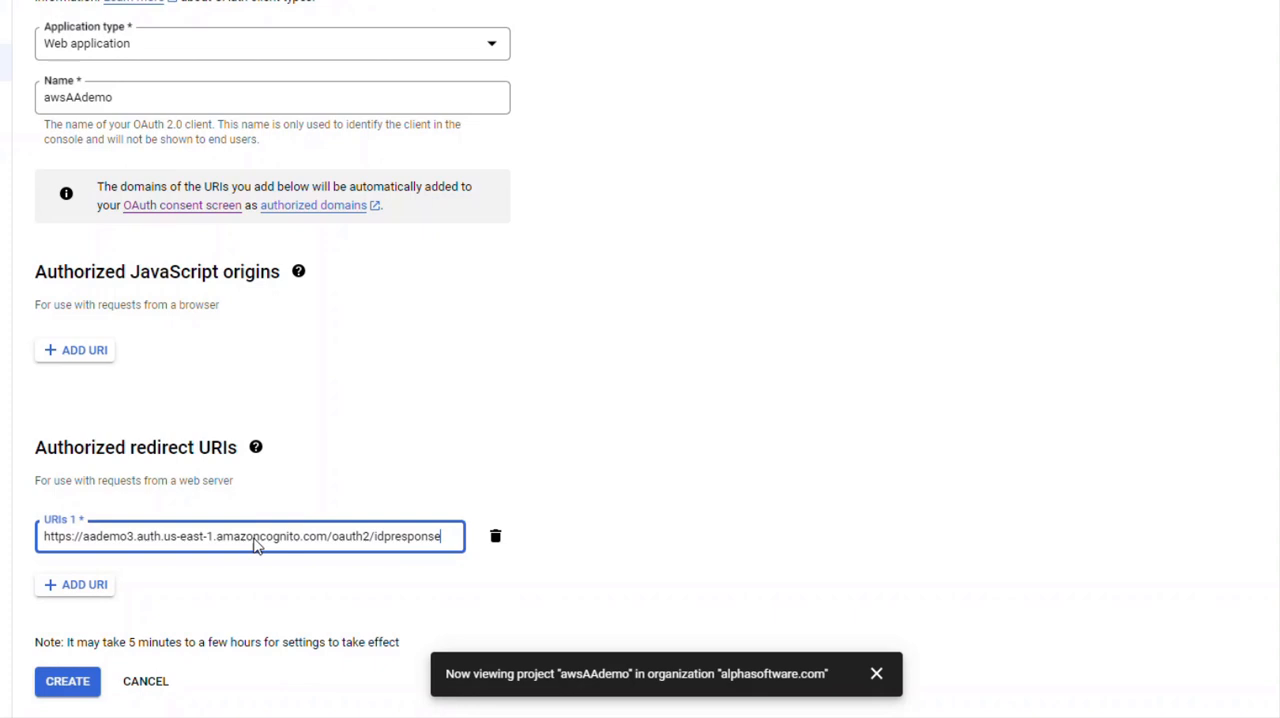
pyautogui.click(68, 681)
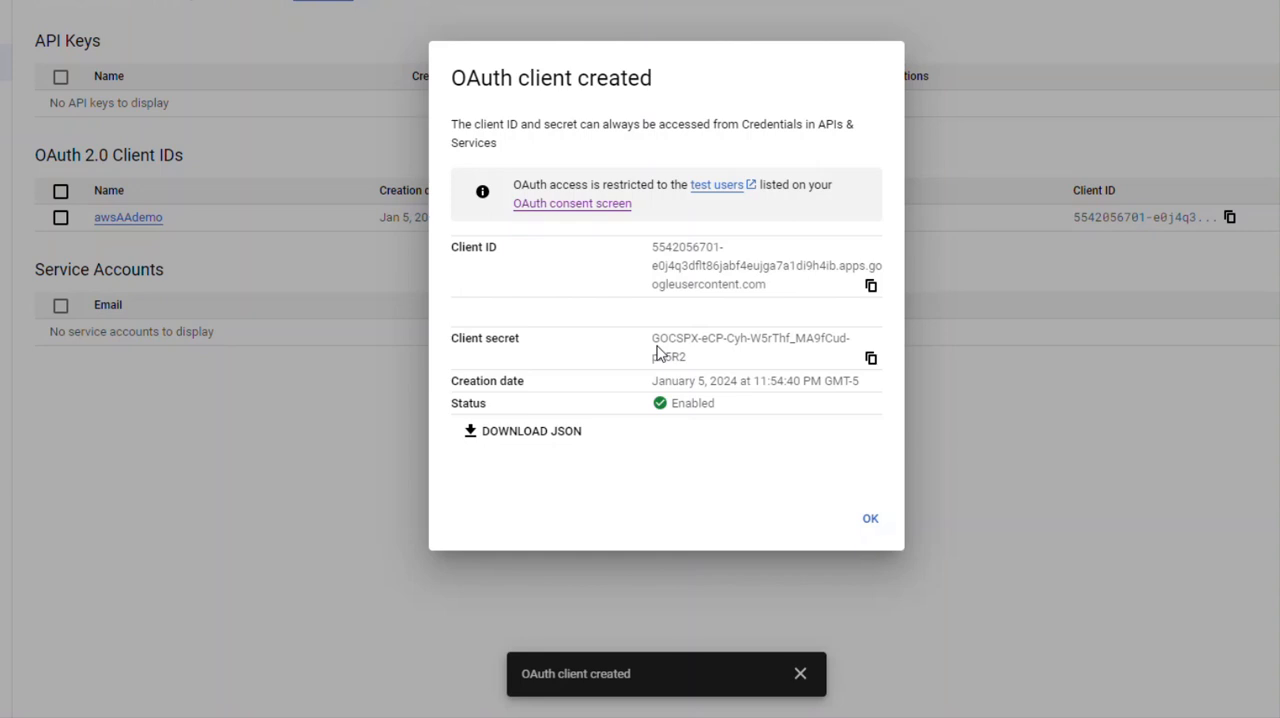
# Step: Copy the new OAuth client's ID into the TextPad notes on its own line labelled "client id;"
pyautogui.click(871, 287)
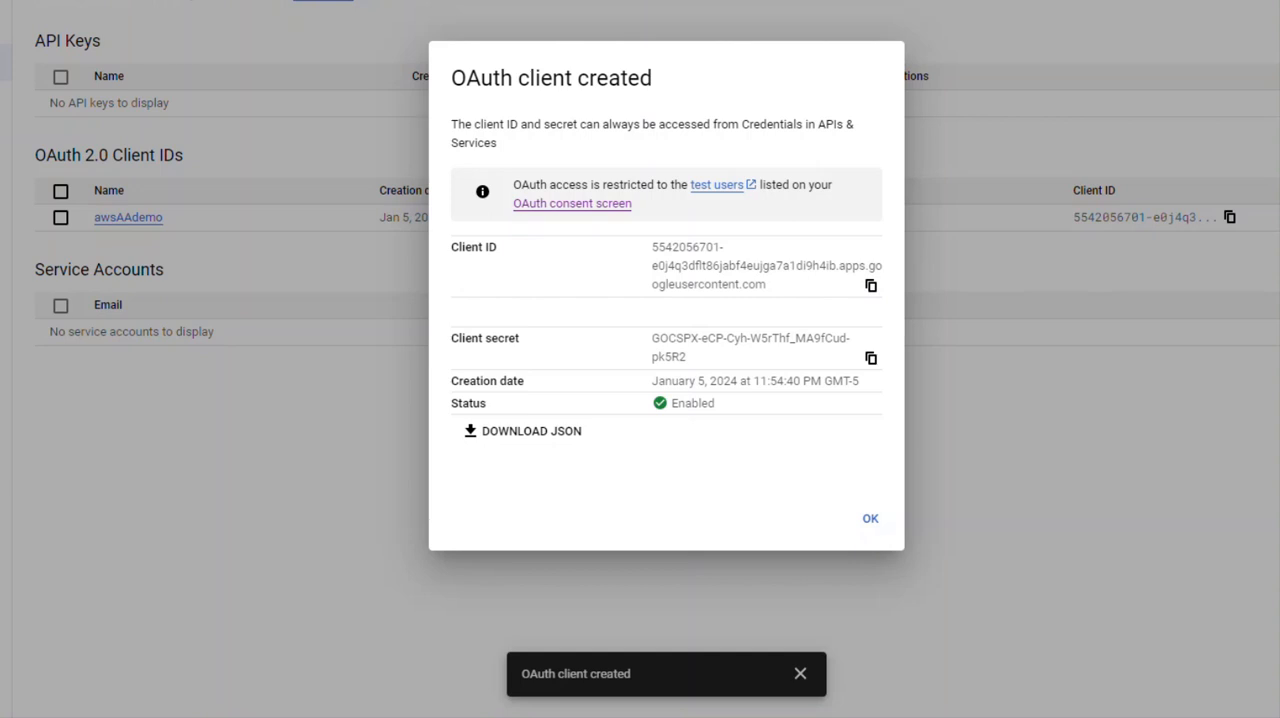
pyautogui.hotkey('alt', 'Tab')
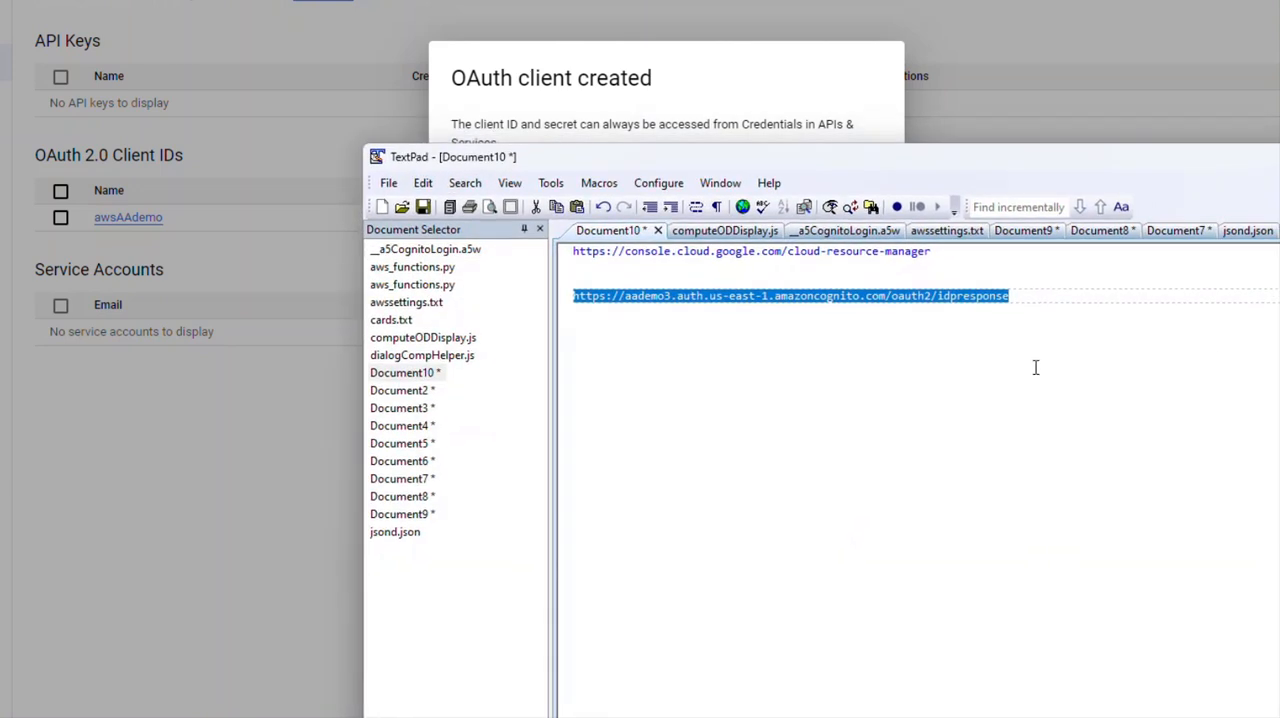
pyautogui.click(1027, 294)
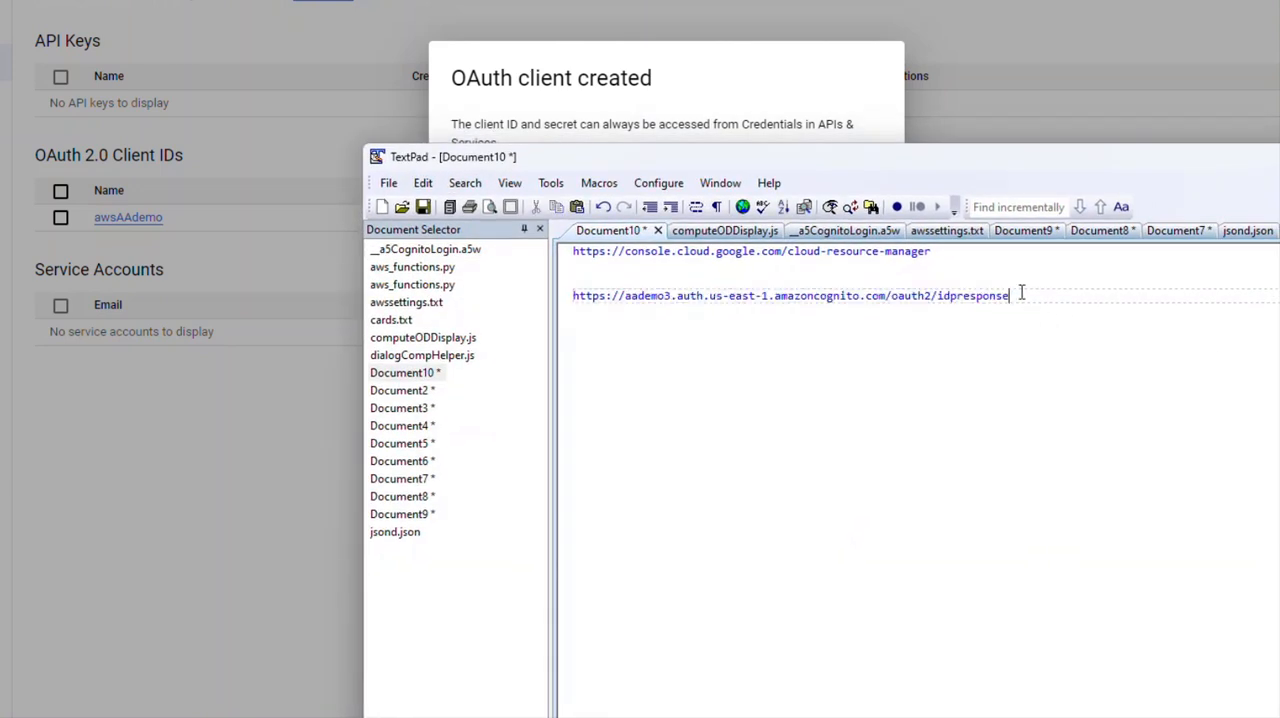
pyautogui.press('Return')
pyautogui.press('Return')
pyautogui.write('client id;')
pyautogui.hotkey('ctrl', 'v')
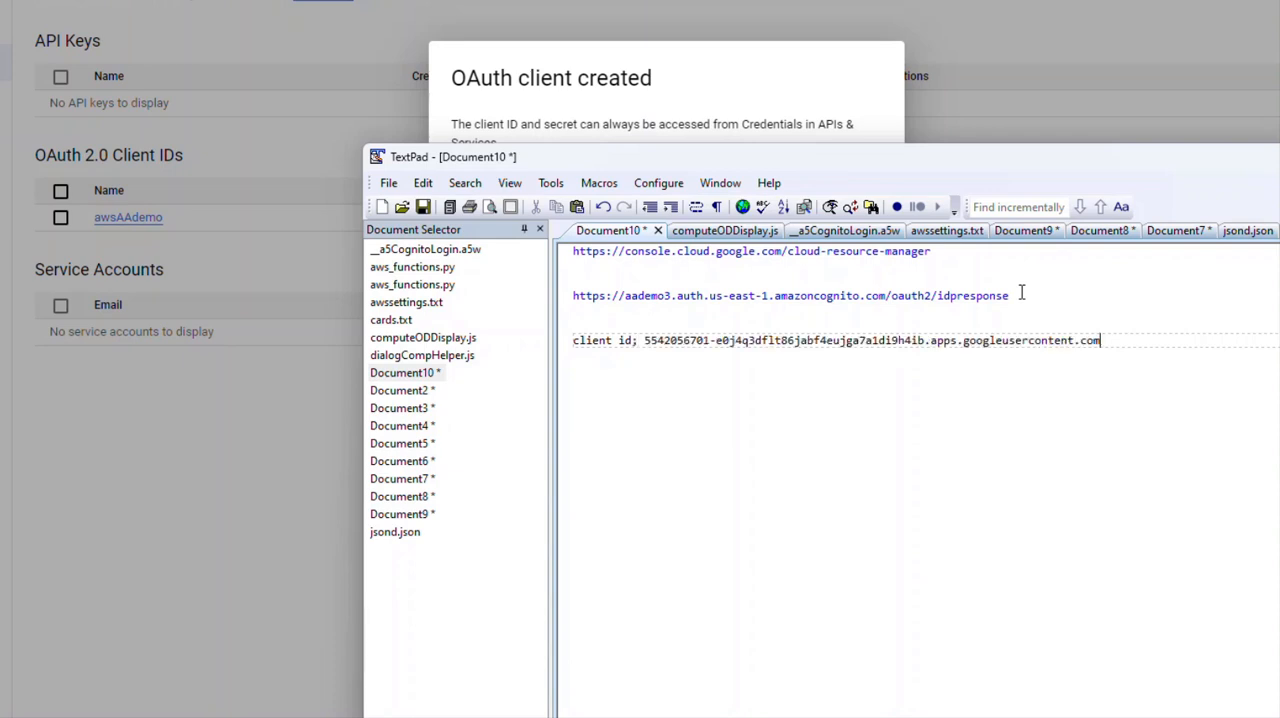
# Step: Copy the OAuth client secret into the TextPad notes below the client ID, labelled "secret", and move the notes window aside
pyautogui.click(701, 142)
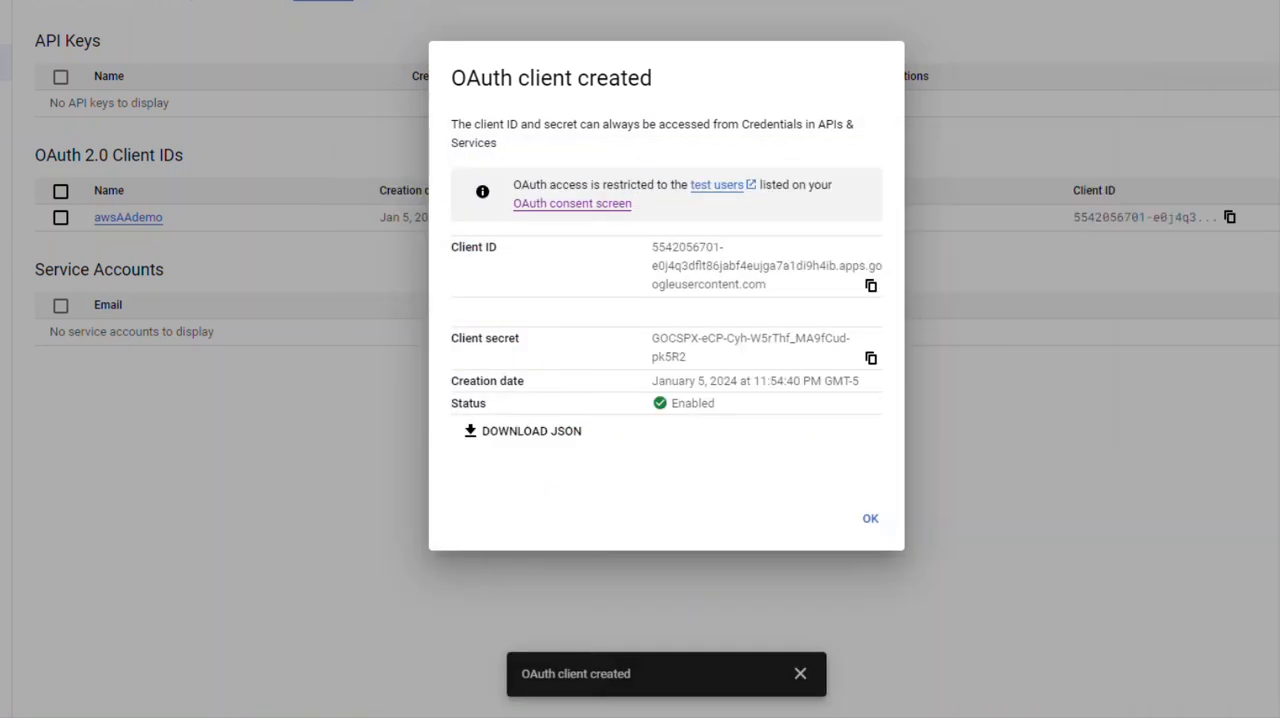
pyautogui.click(871, 359)
pyautogui.moveTo(1279, 212); pyautogui.dragTo(611, 197)
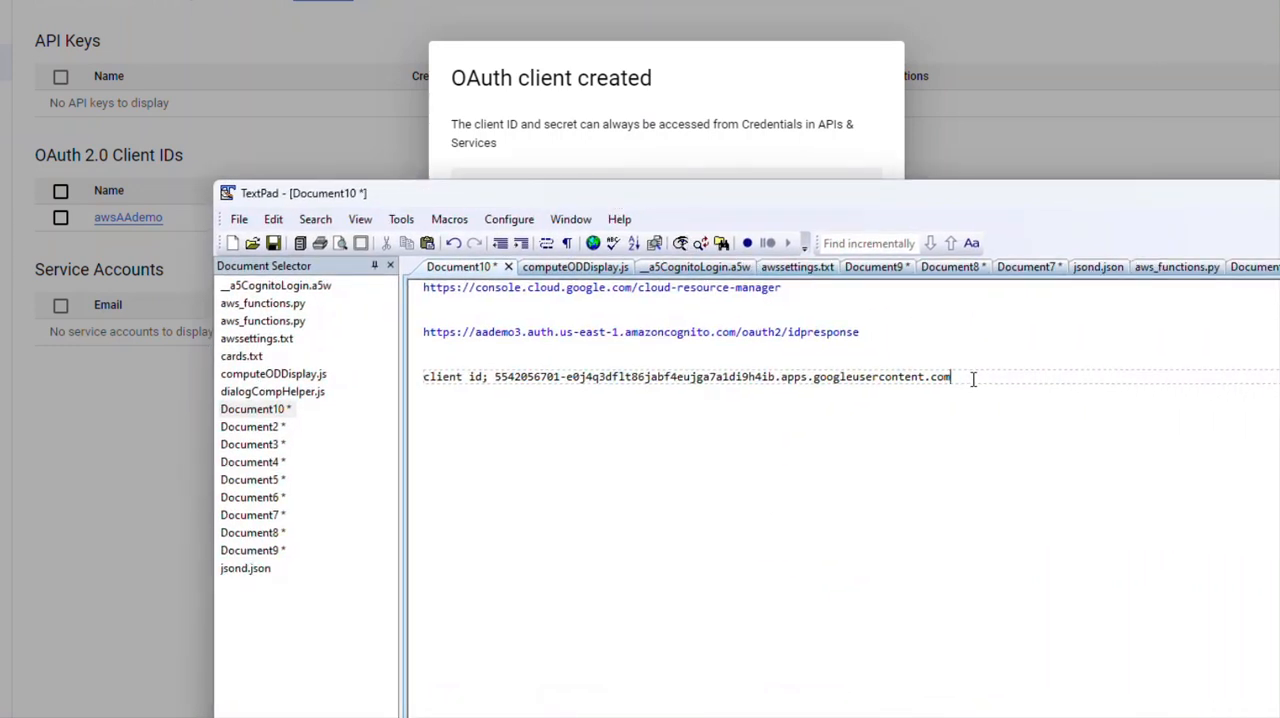
pyautogui.press('Return')
pyautogui.write('secret')
pyautogui.hotkey('ctrl', 'v')
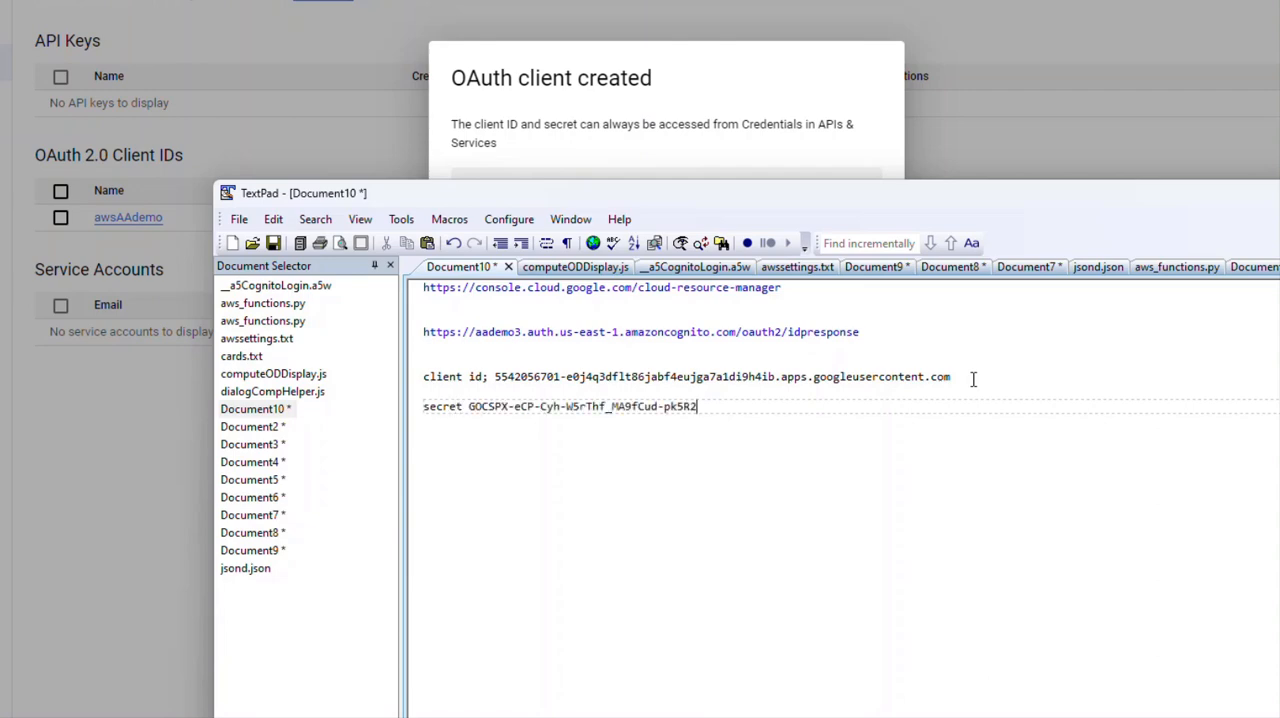
pyautogui.moveTo(657, 196); pyautogui.dragTo(1279, 80)
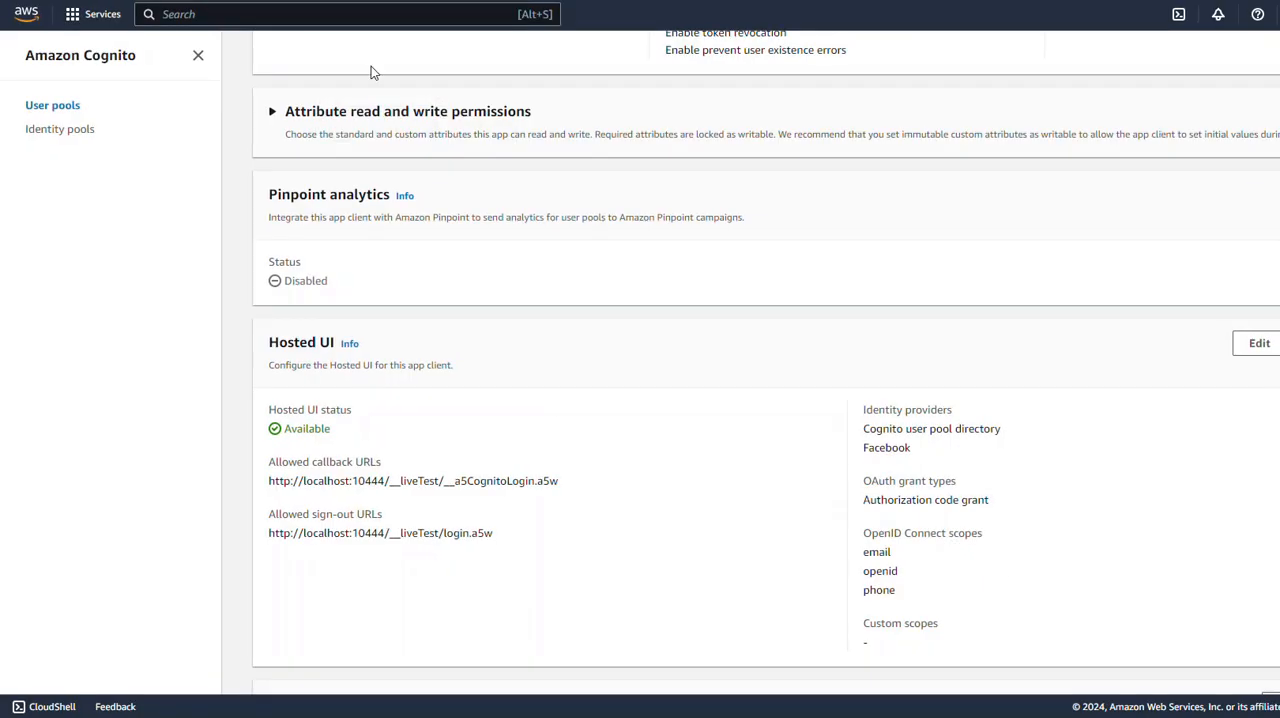
# Step: In Amazon Cognito, open the demo3 user pool's sign-in experience and start adding Google as a federated identity provider
pyautogui.scroll(-4, 420, 310)
pyautogui.scroll(4, 422, 315)
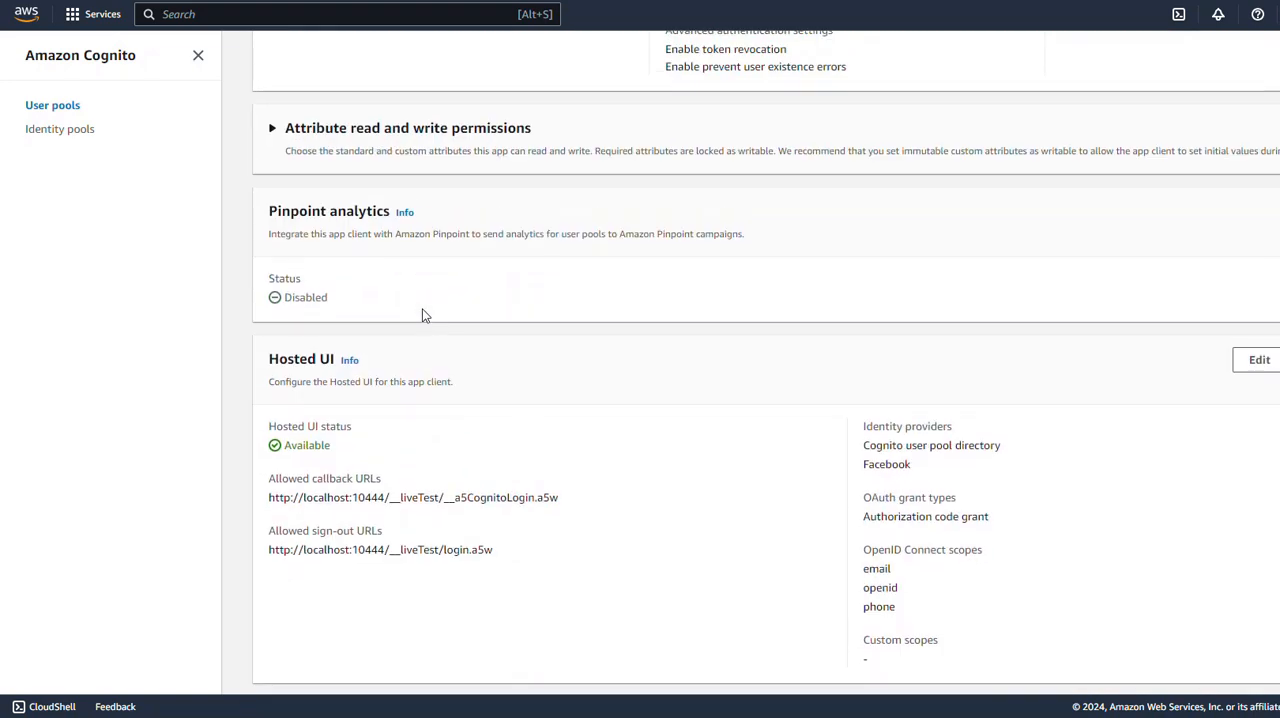
pyautogui.scroll(4, 422, 315)
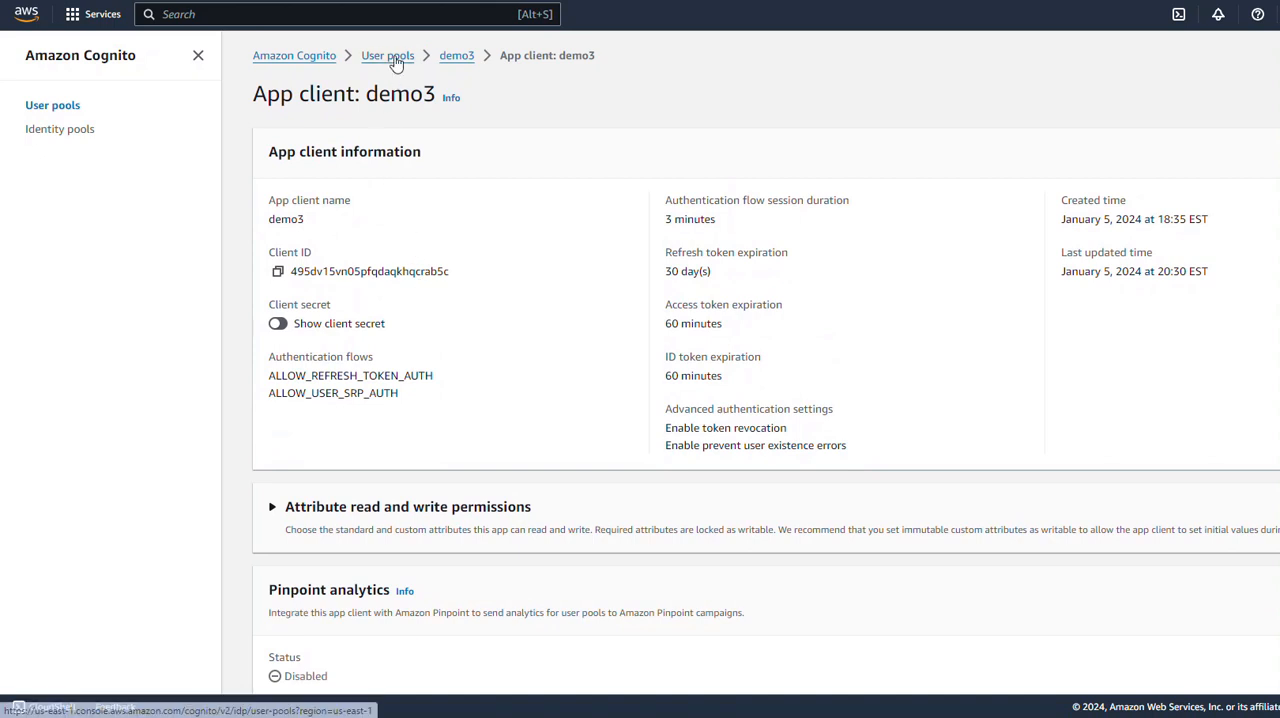
pyautogui.click(457, 58)
pyautogui.scroll(-3, 488, 298)
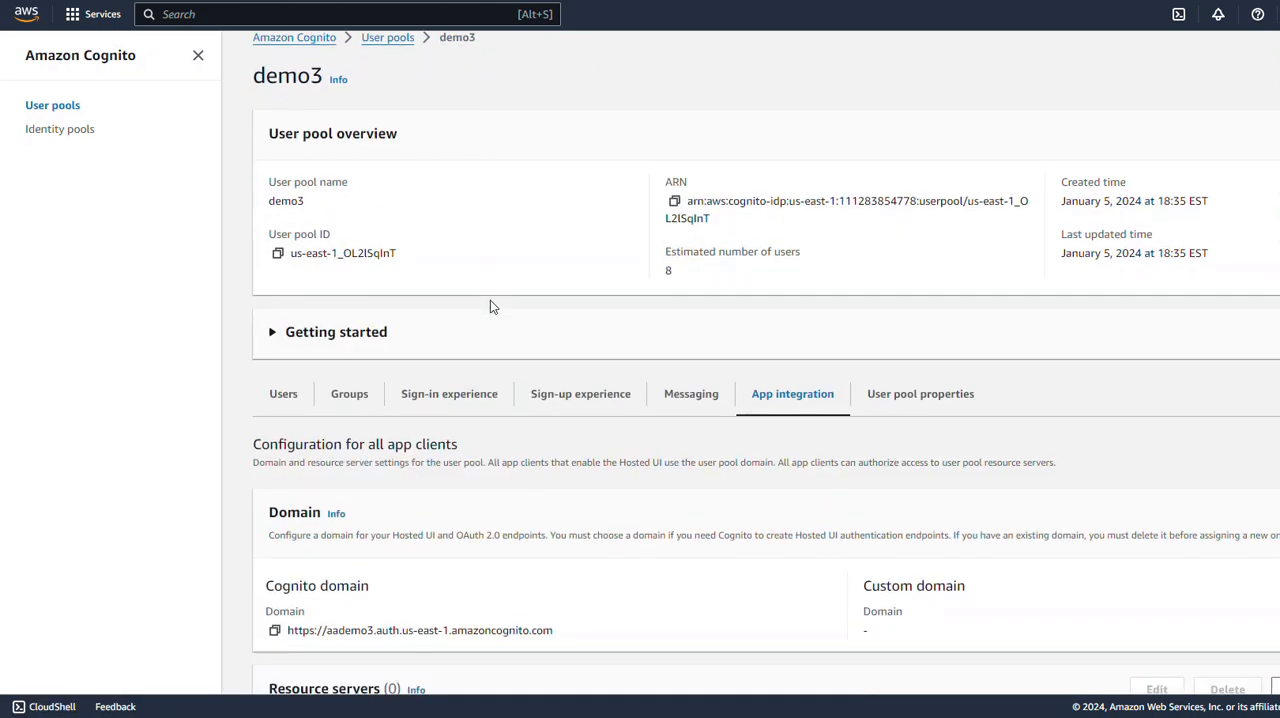
pyautogui.click(463, 186)
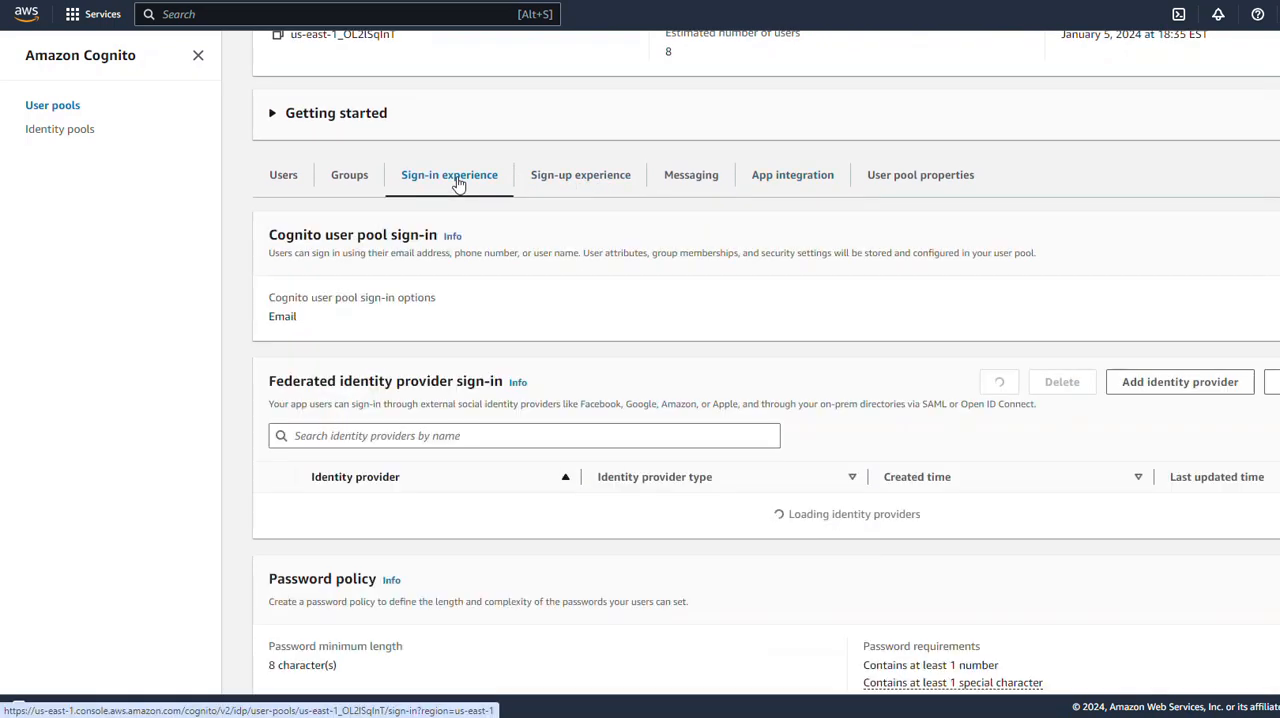
pyautogui.scroll(-1, 480, 360)
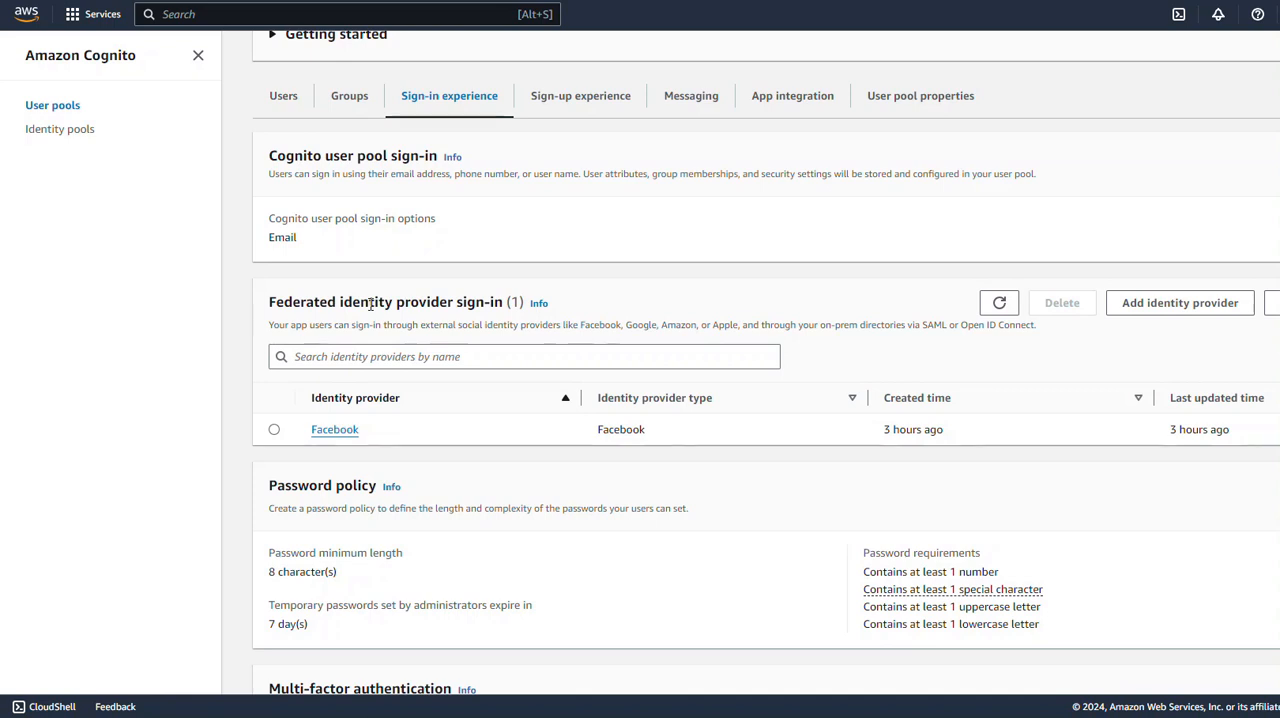
pyautogui.click(1141, 313)
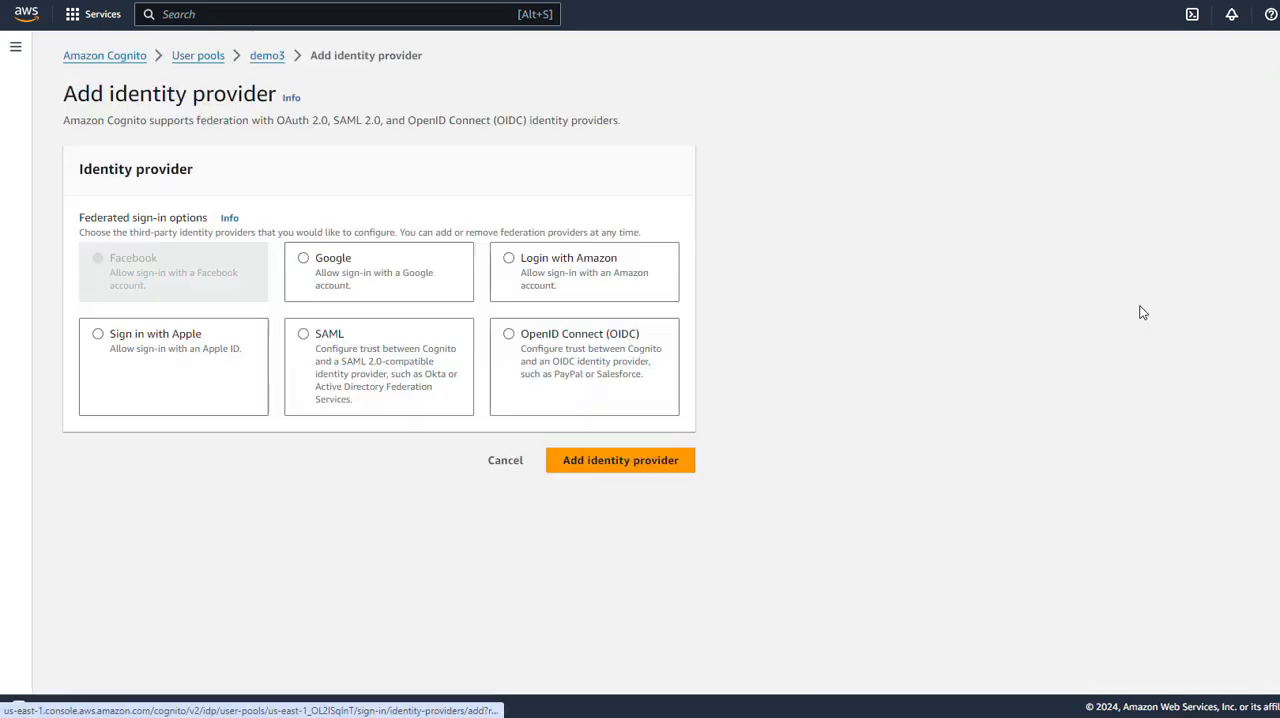
pyautogui.click(326, 263)
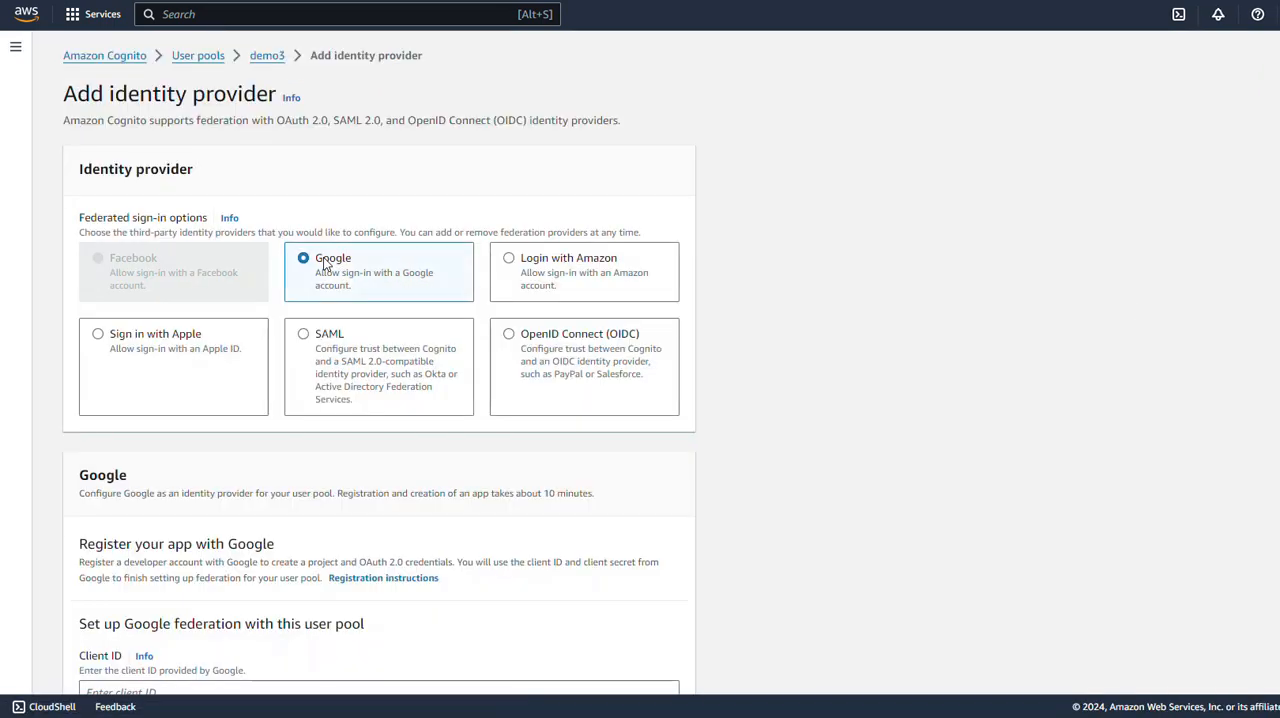
# Step: Paste the Google client ID and client secret from the TextPad notes into the Google federation settings
pyautogui.scroll(-3, 561, 358)
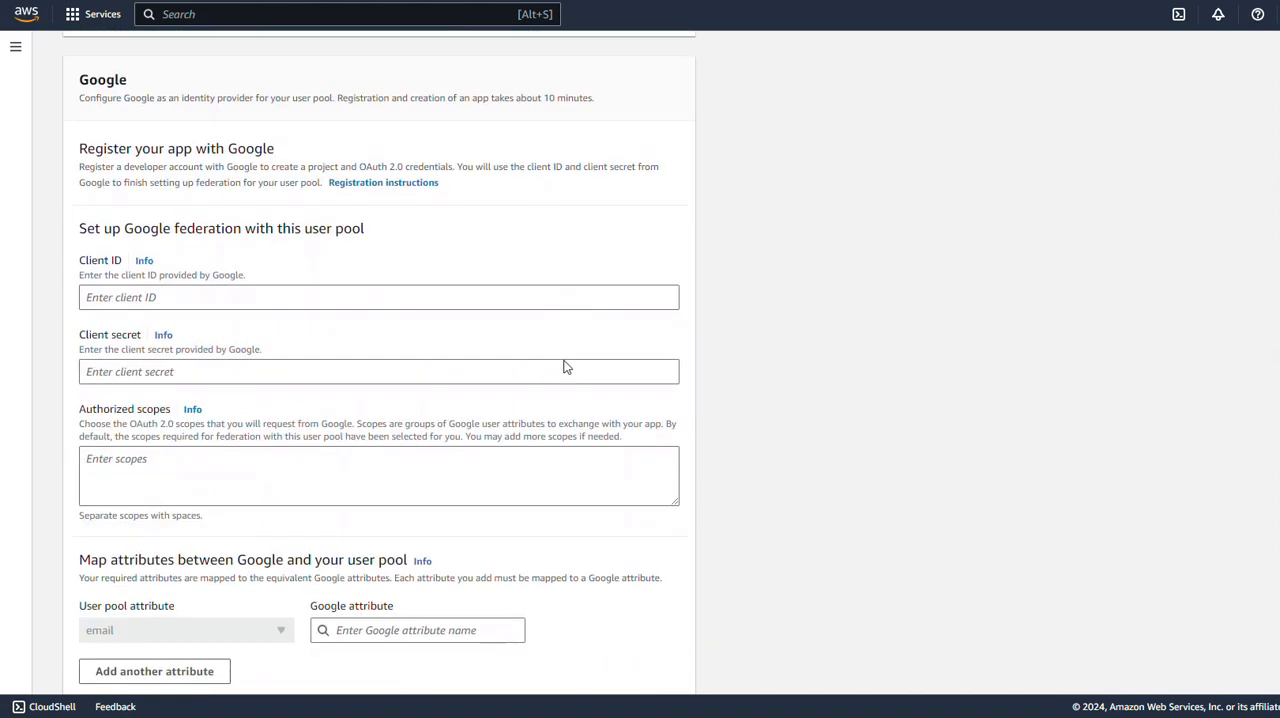
pyautogui.click(192, 288)
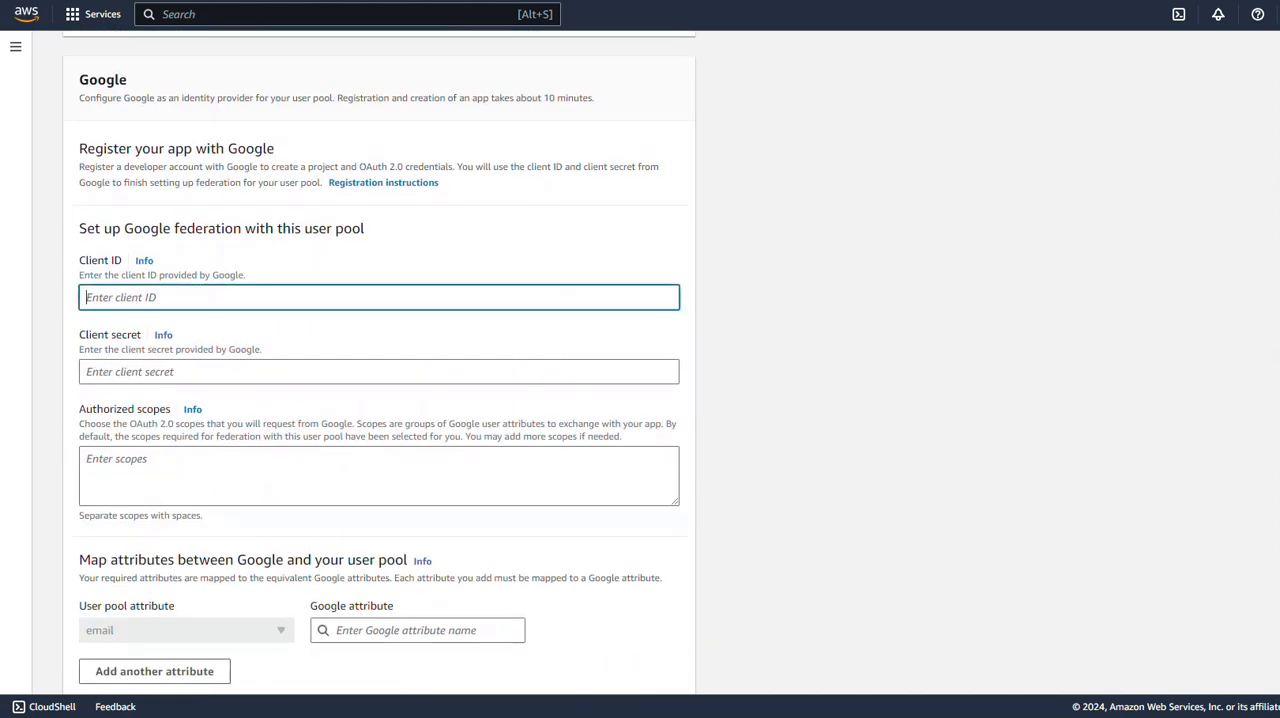
pyautogui.hotkey('alt', 'Tab')
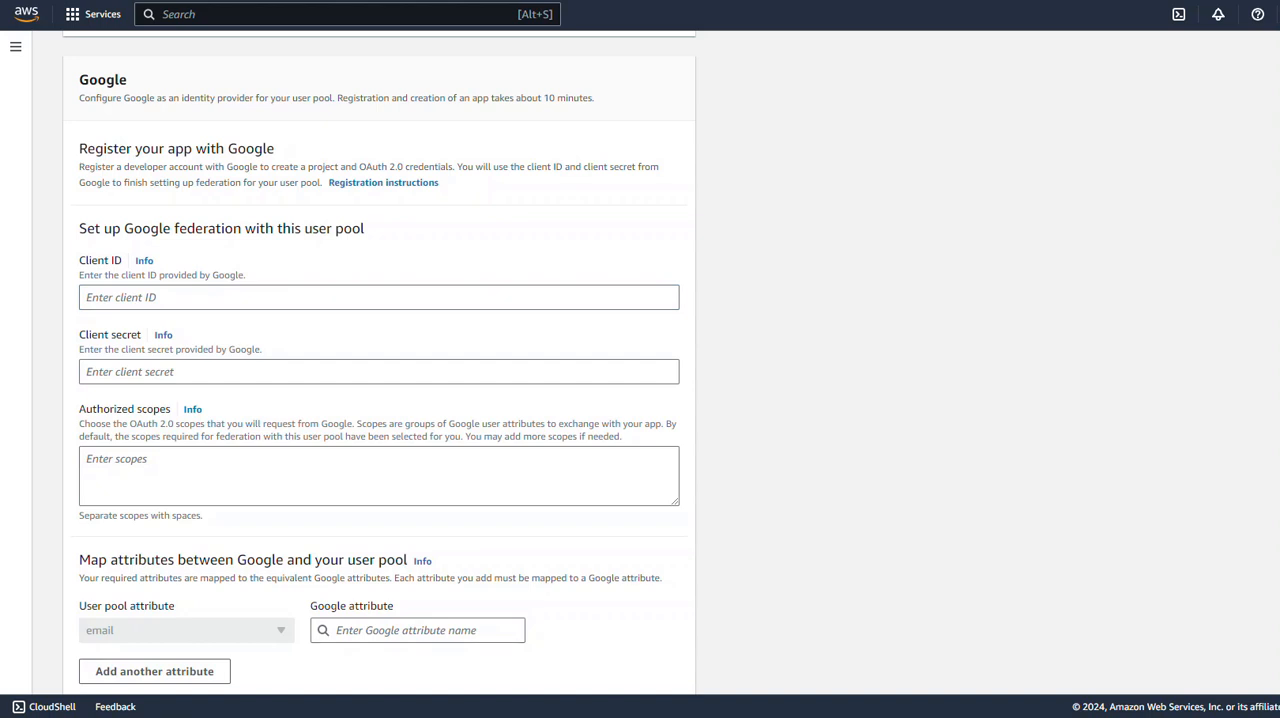
pyautogui.click(252, 300)
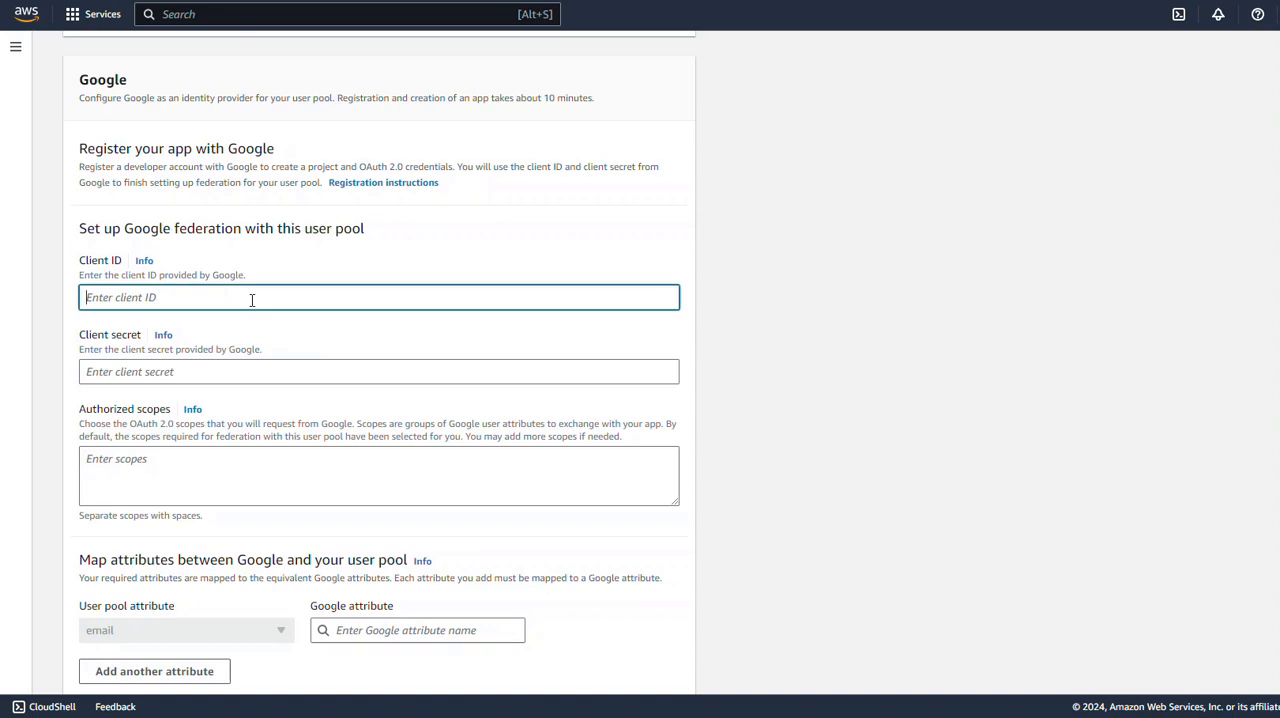
pyautogui.hotkey('ctrl', 'v')
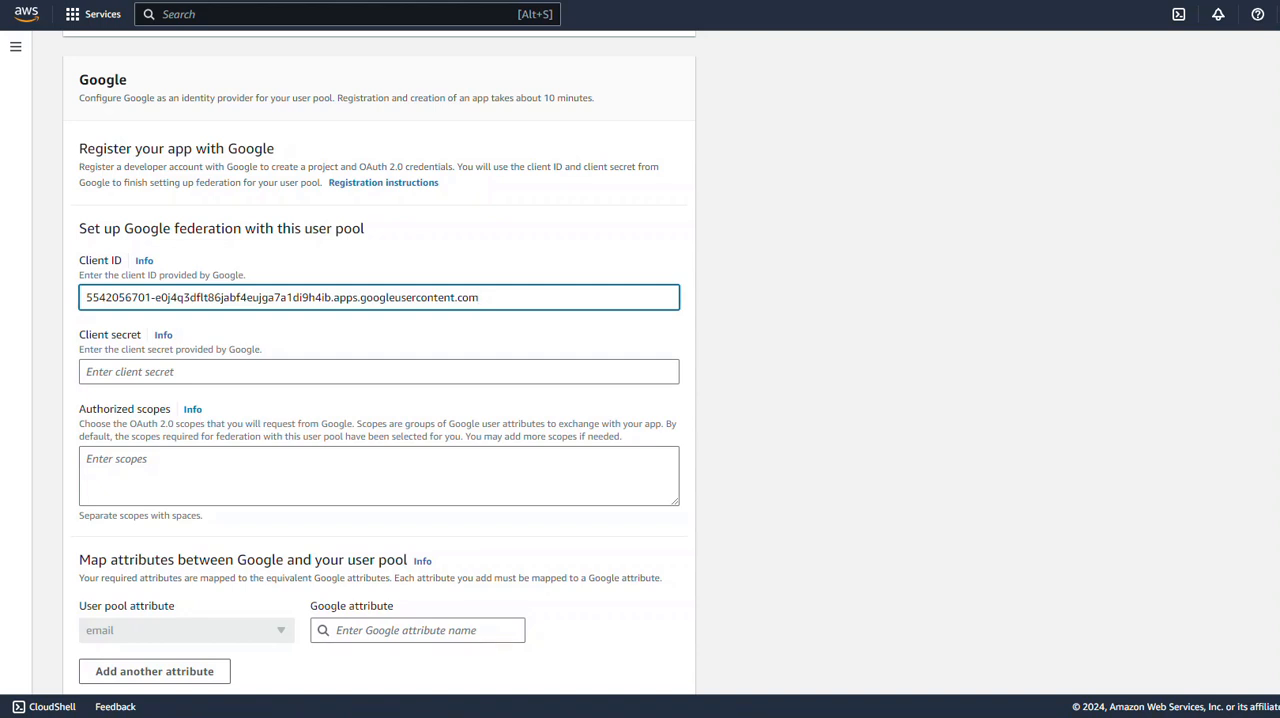
pyautogui.hotkey('alt', 'Tab')
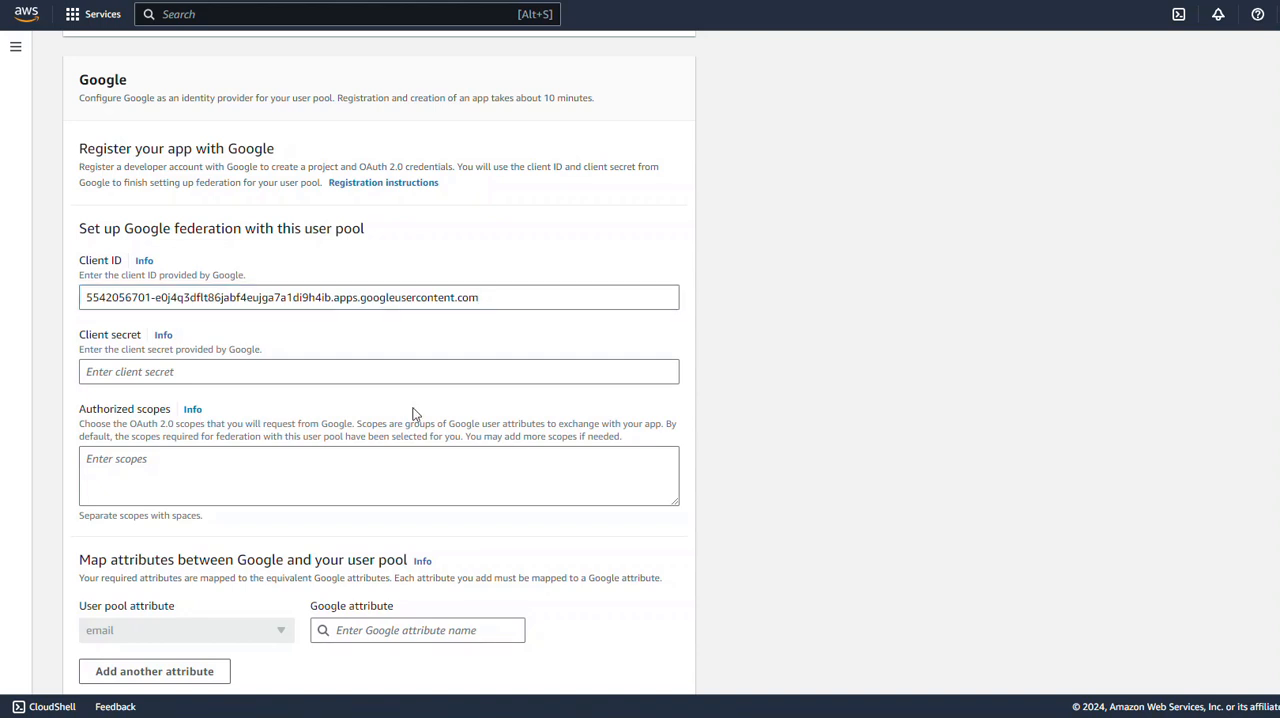
pyautogui.click(200, 366)
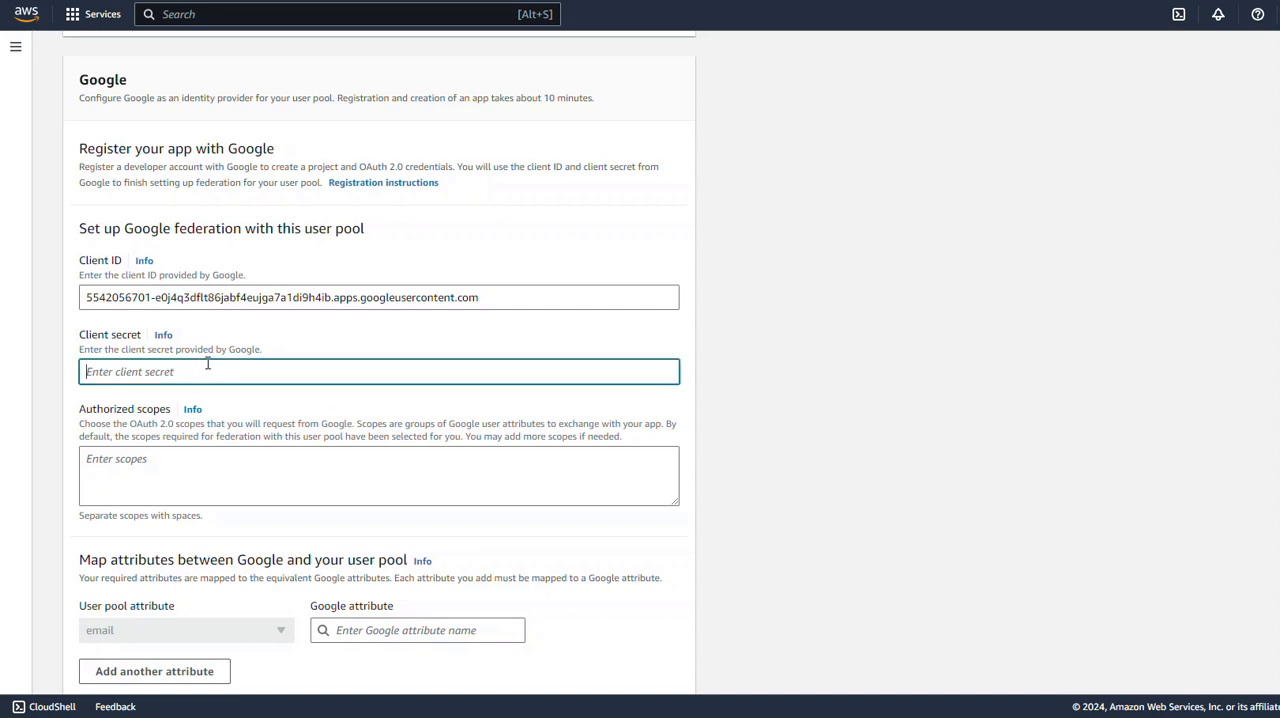
pyautogui.hotkey('ctrl', 'v')
# Step: Set the authorized scopes to email and map the user pool's email attribute to the Google attribute email
pyautogui.click(195, 460)
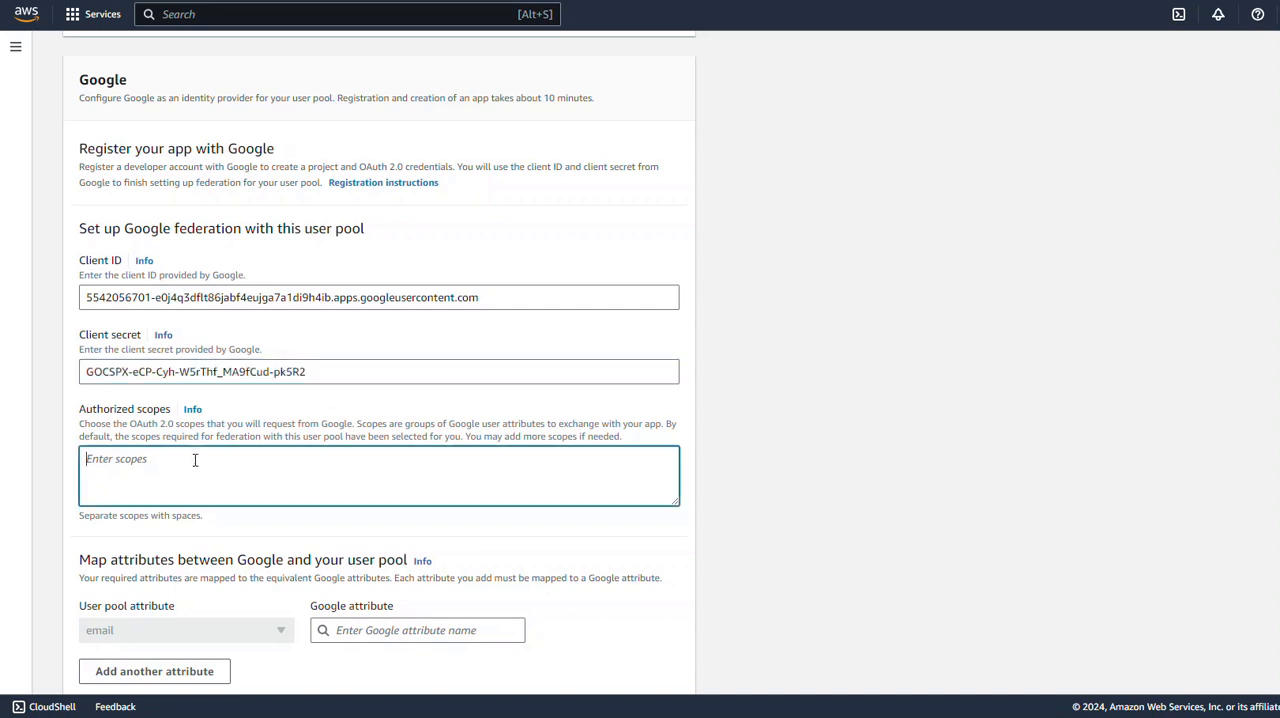
pyautogui.write('email')
pyautogui.scroll(-2, 229, 537)
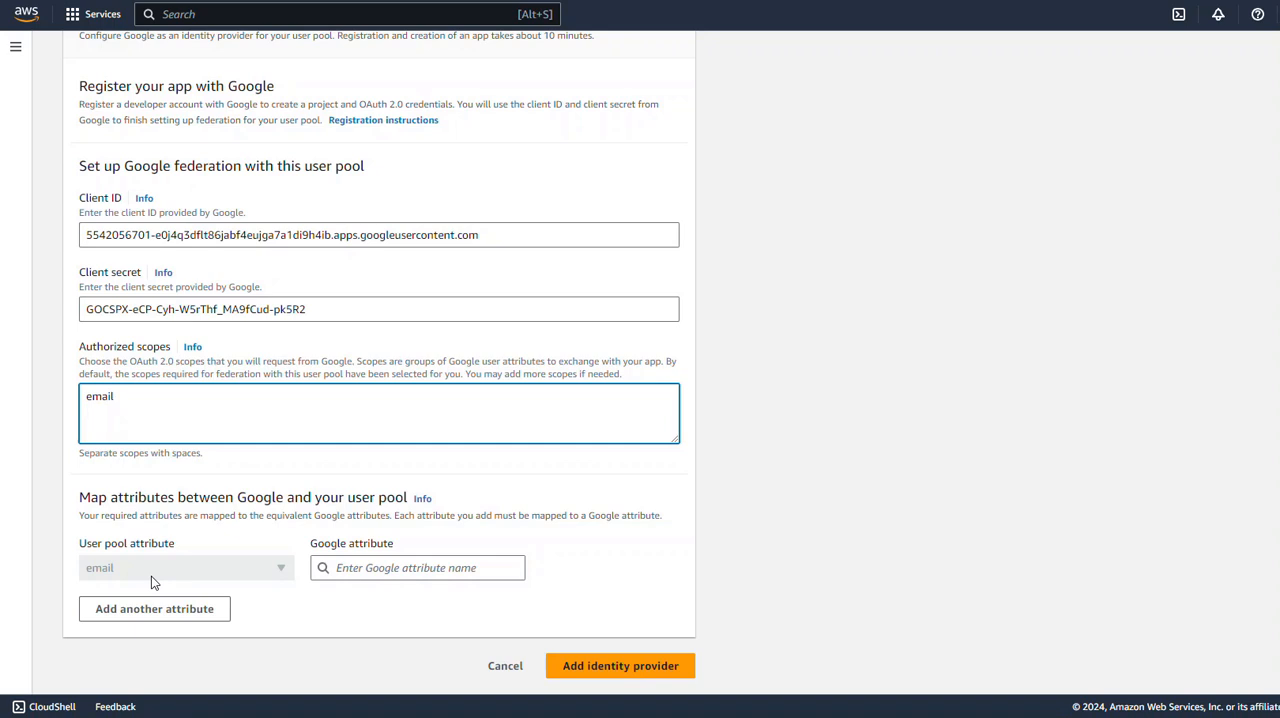
pyautogui.click(357, 568)
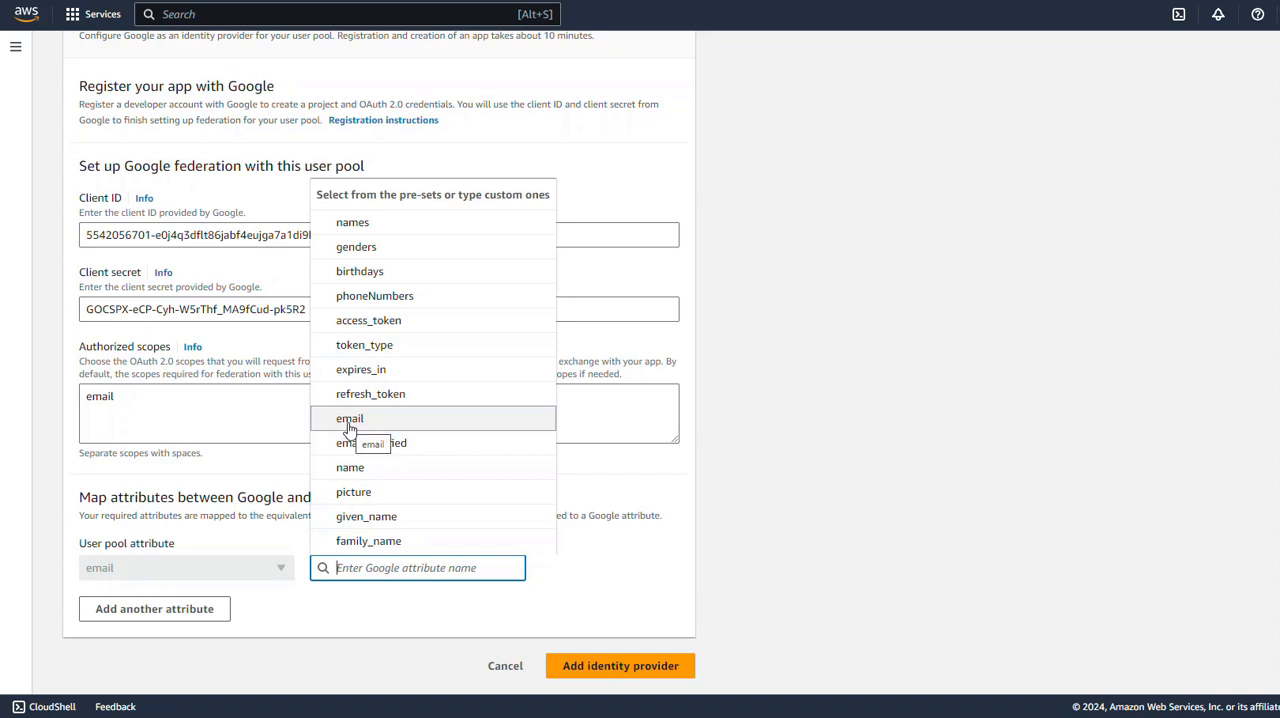
pyautogui.click(349, 420)
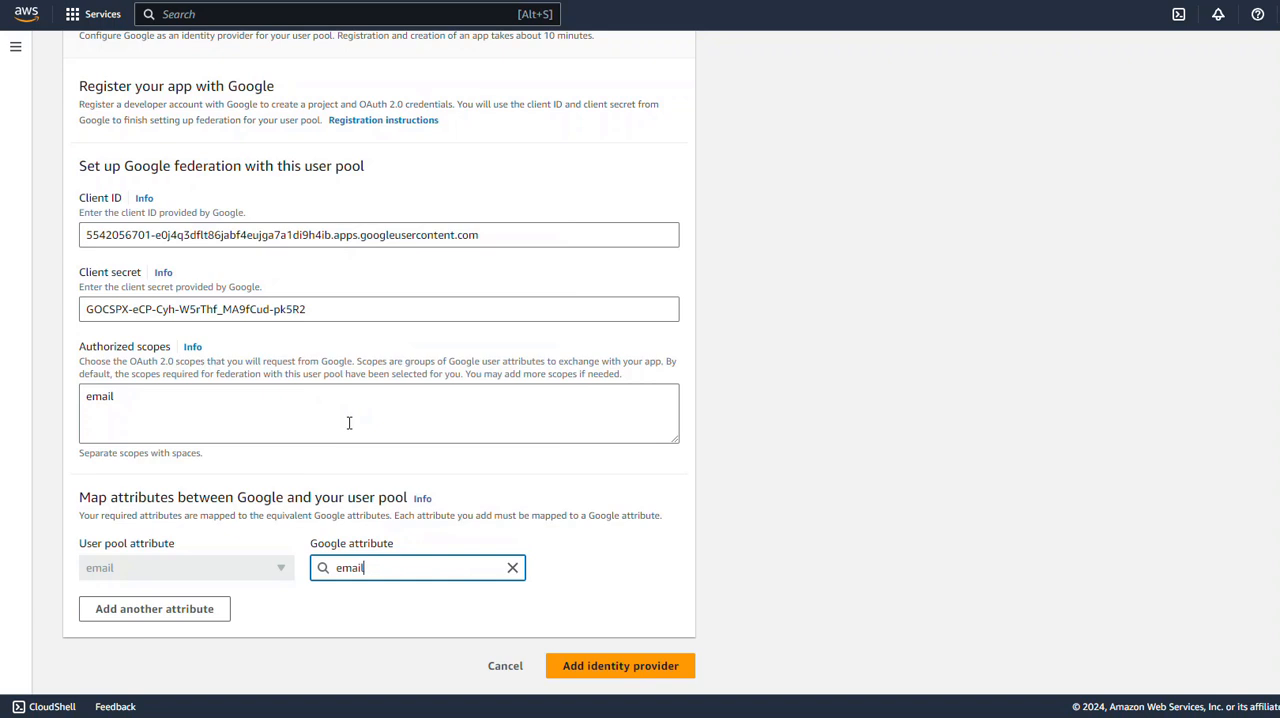
# Step: Add the configured Google identity provider to the demo3 user pool and review the pool's sign-in settings
pyautogui.click(593, 675)
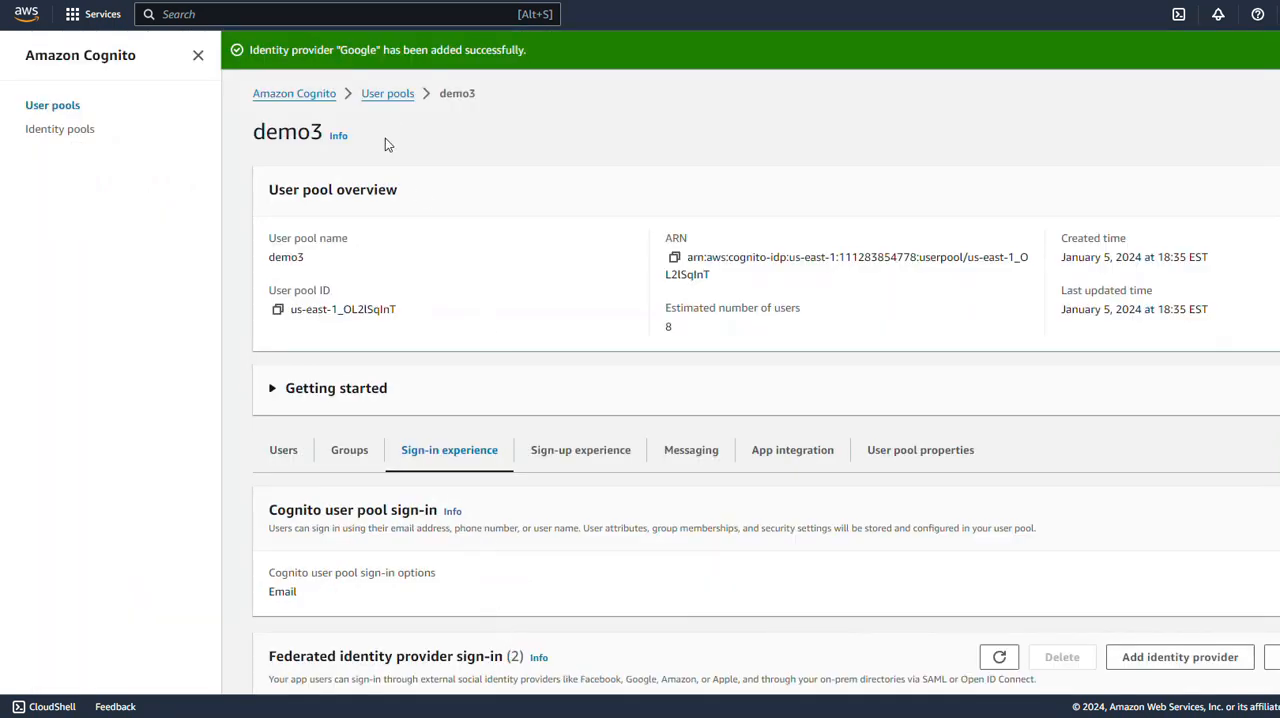
pyautogui.scroll(-8, 443, 366)
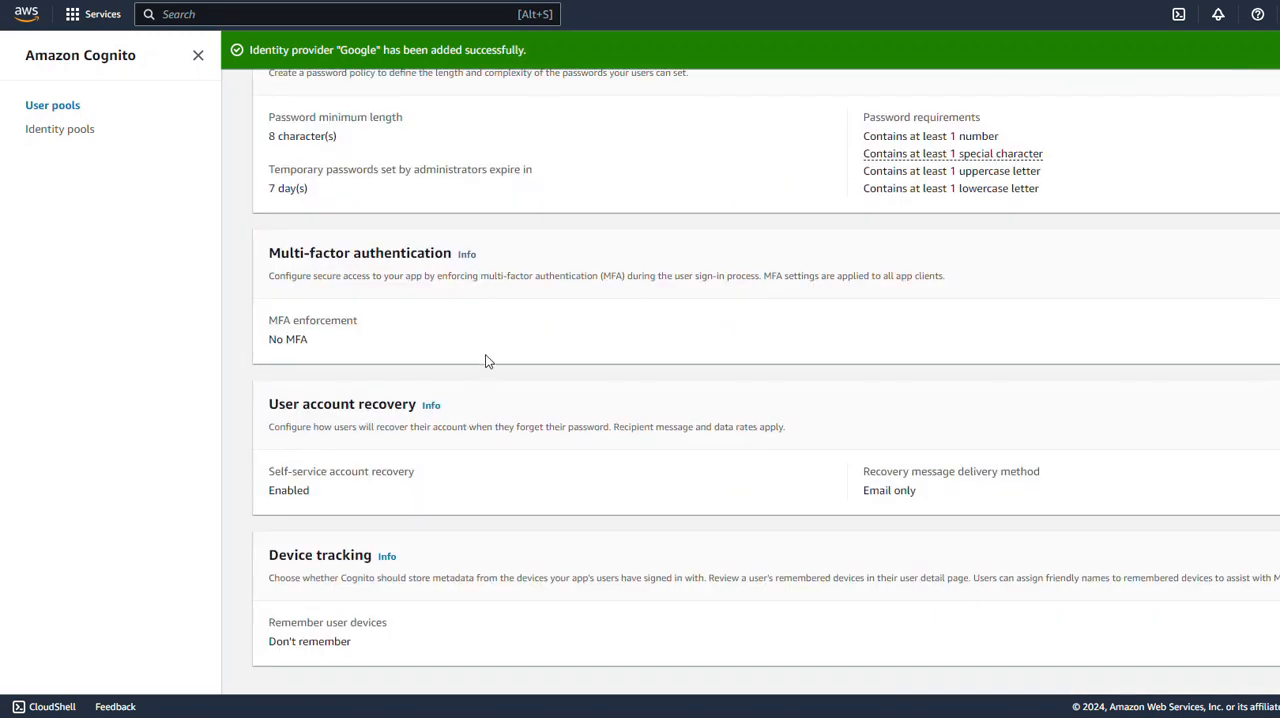
pyautogui.scroll(8, 490, 345)
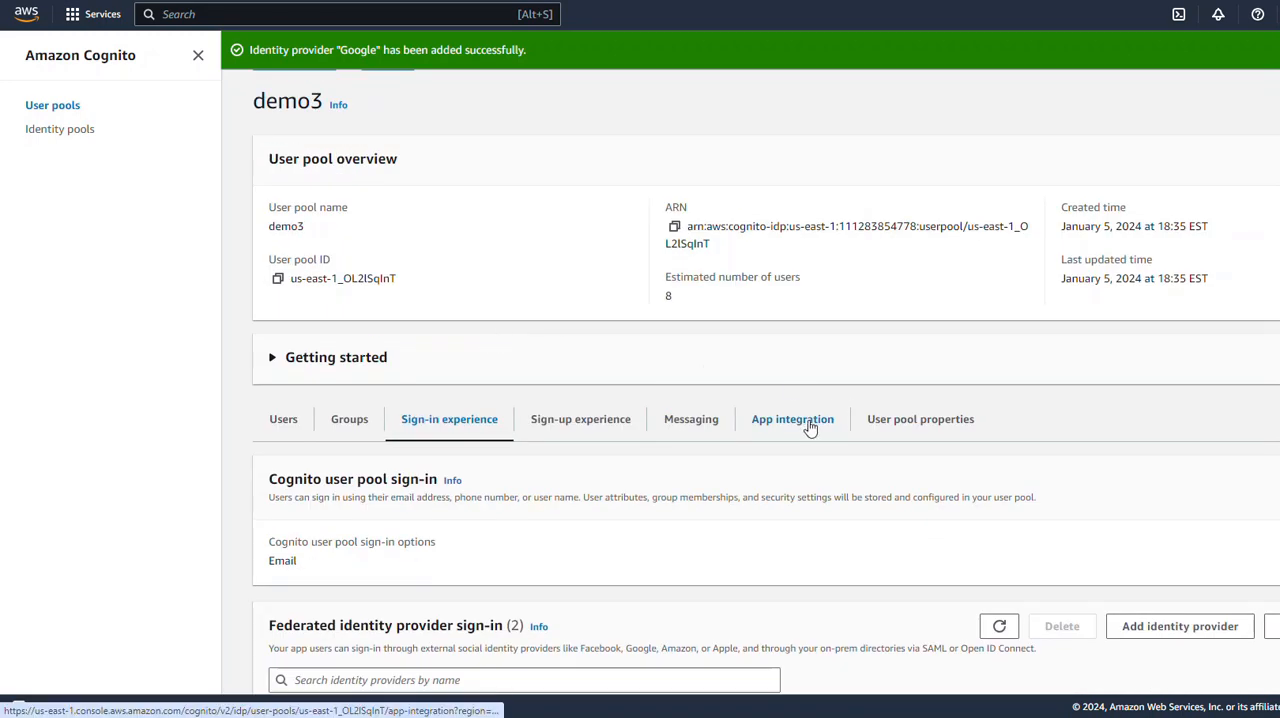
# Step: Open the demo3 app client from the user pool's app integration settings and start editing its Hosted UI configuration
pyautogui.click(810, 423)
pyautogui.scroll(-5, 800, 425)
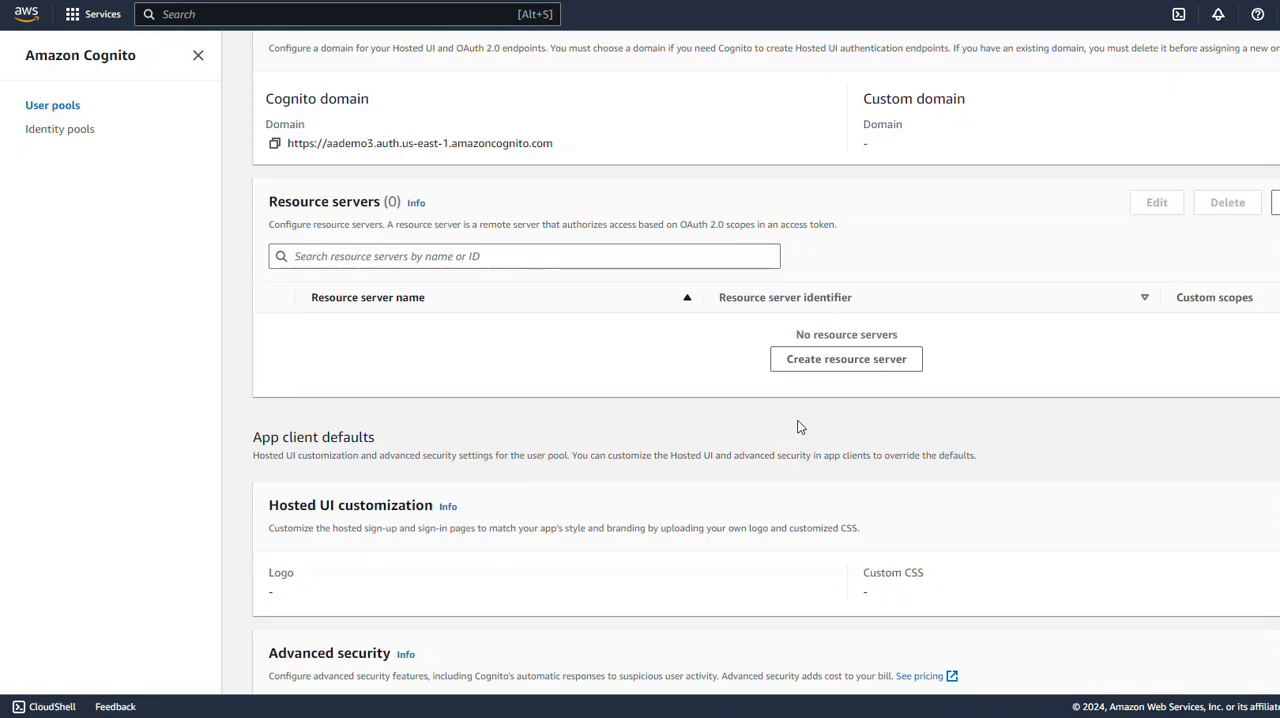
pyautogui.scroll(-3, 797, 427)
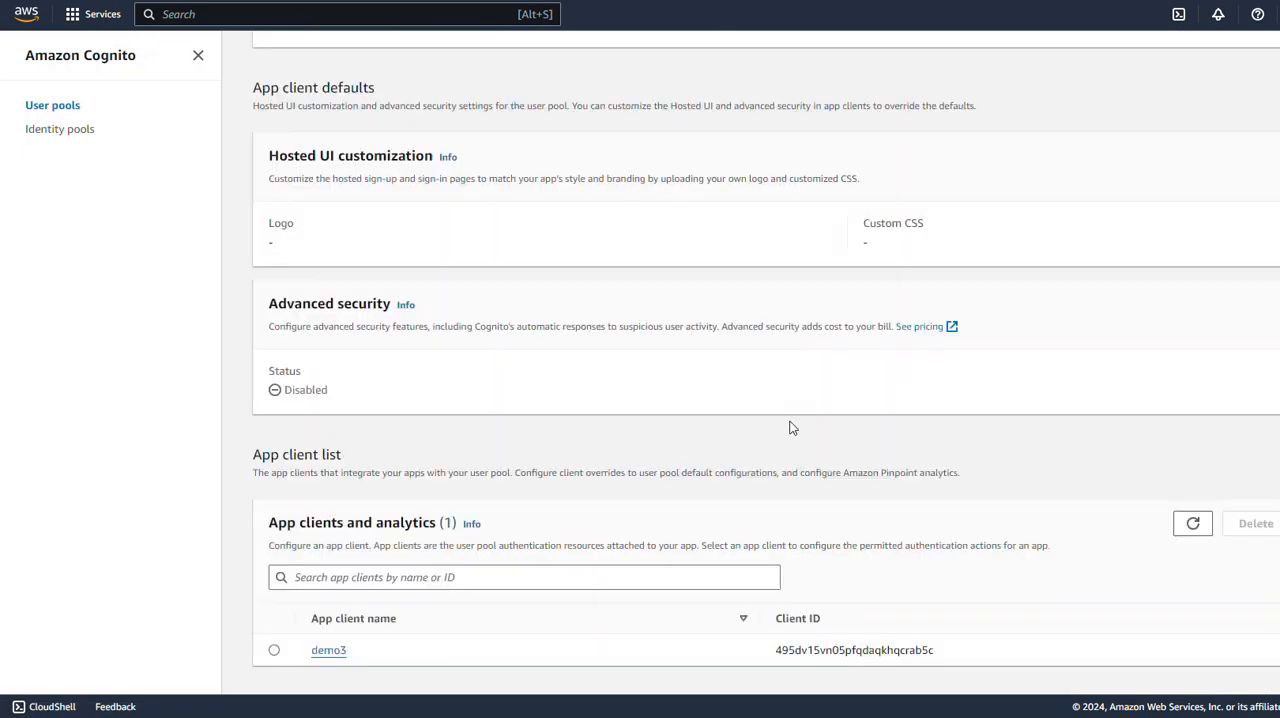
pyautogui.click(326, 650)
pyautogui.scroll(-5, 437, 578)
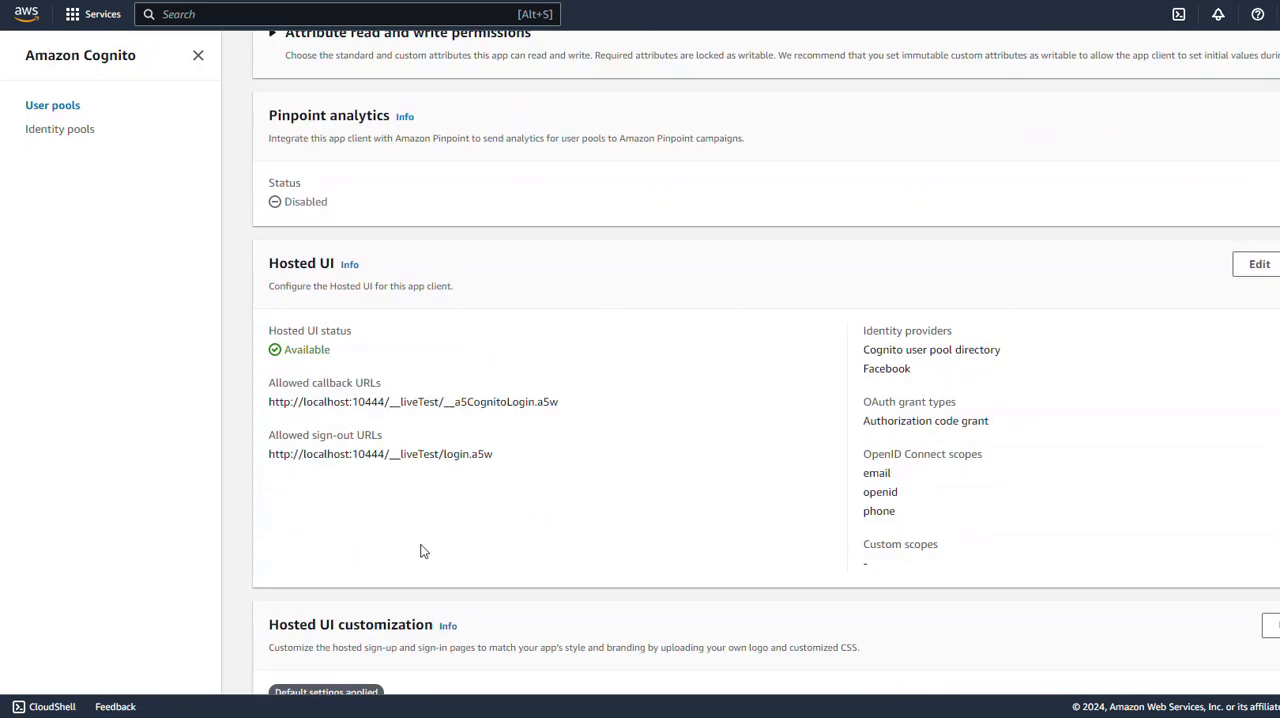
pyautogui.scroll(-3, 421, 551)
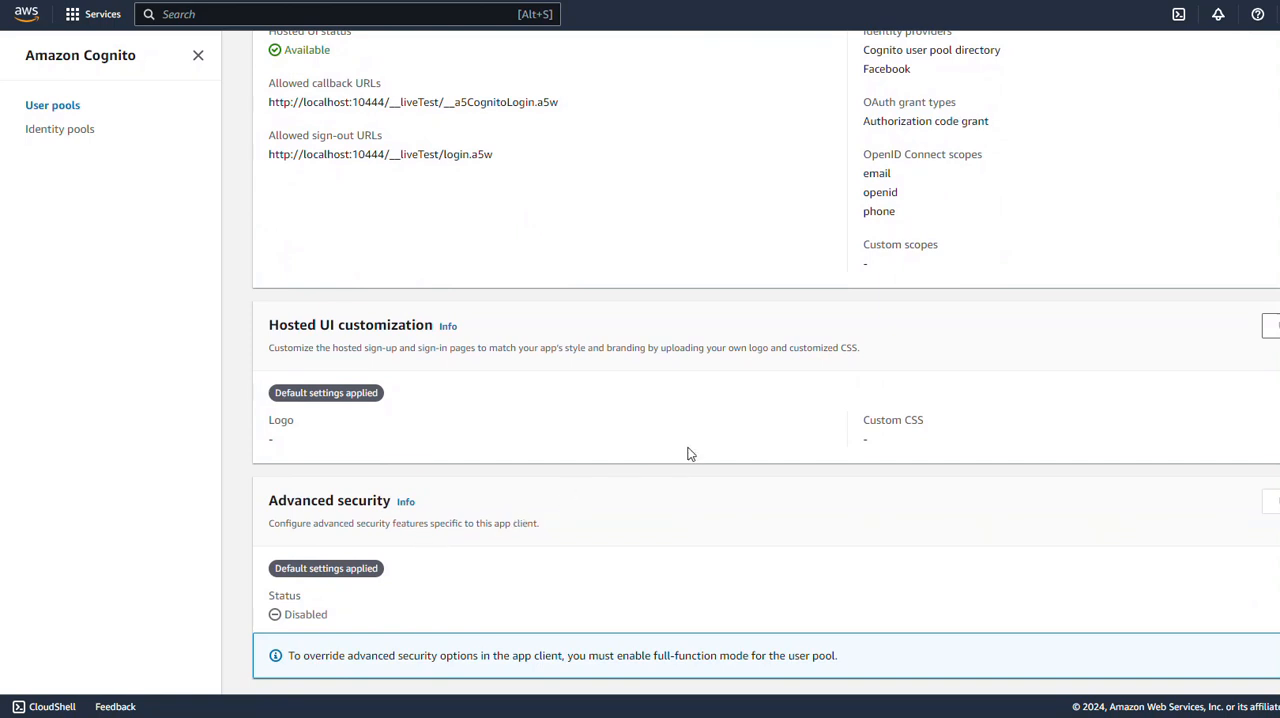
pyautogui.scroll(2, 686, 452)
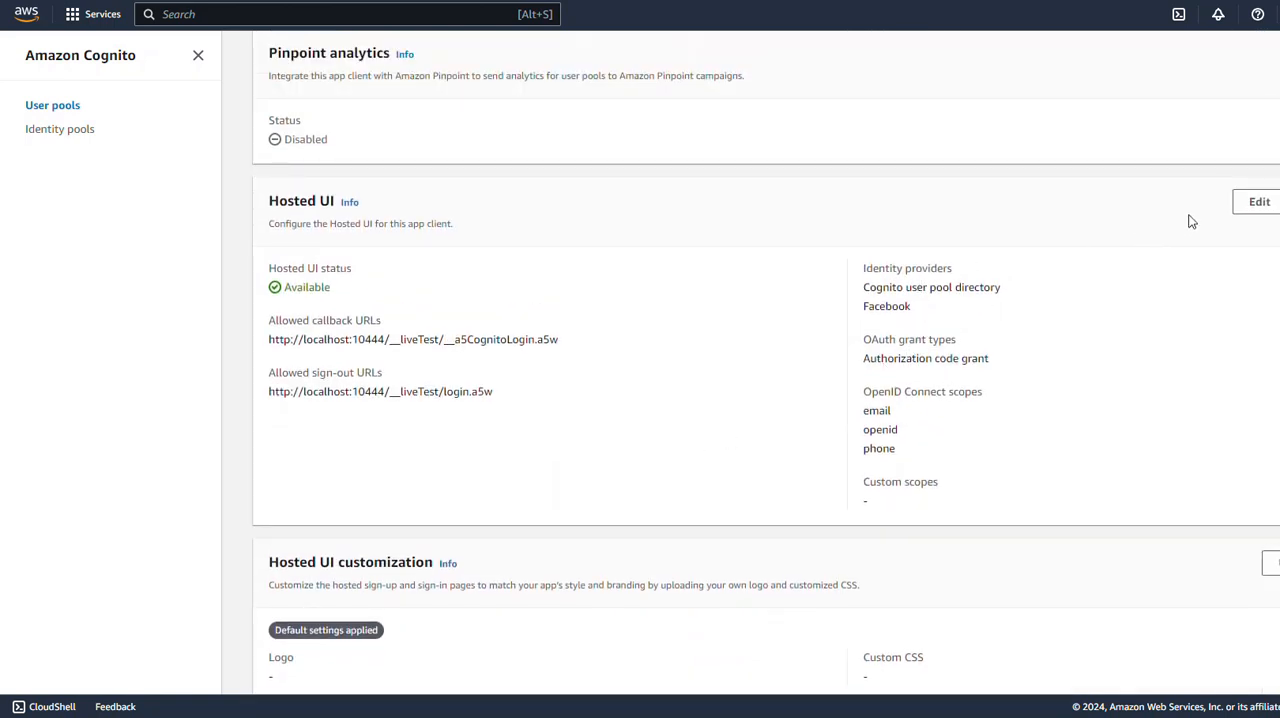
pyautogui.click(1248, 206)
# Step: Enable Google as an additional identity provider for the demo3 app client's Hosted UI and save the changes
pyautogui.scroll(-4, 505, 450)
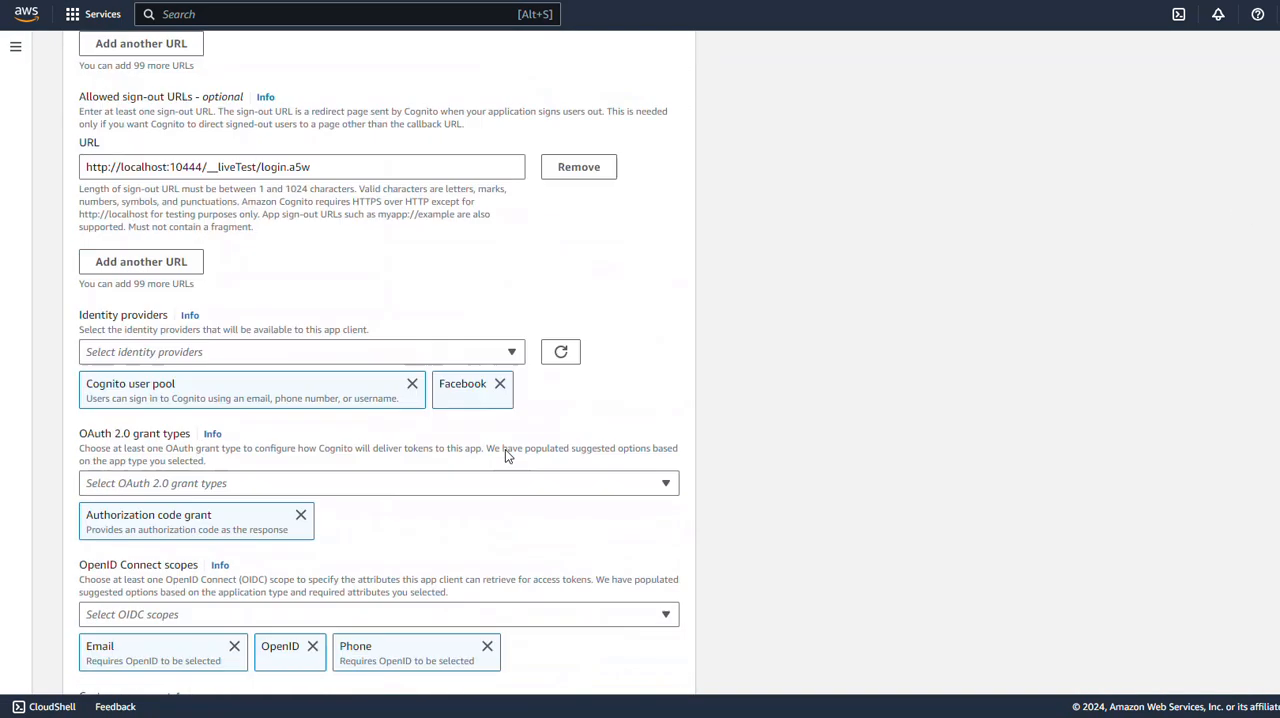
pyautogui.click(512, 332)
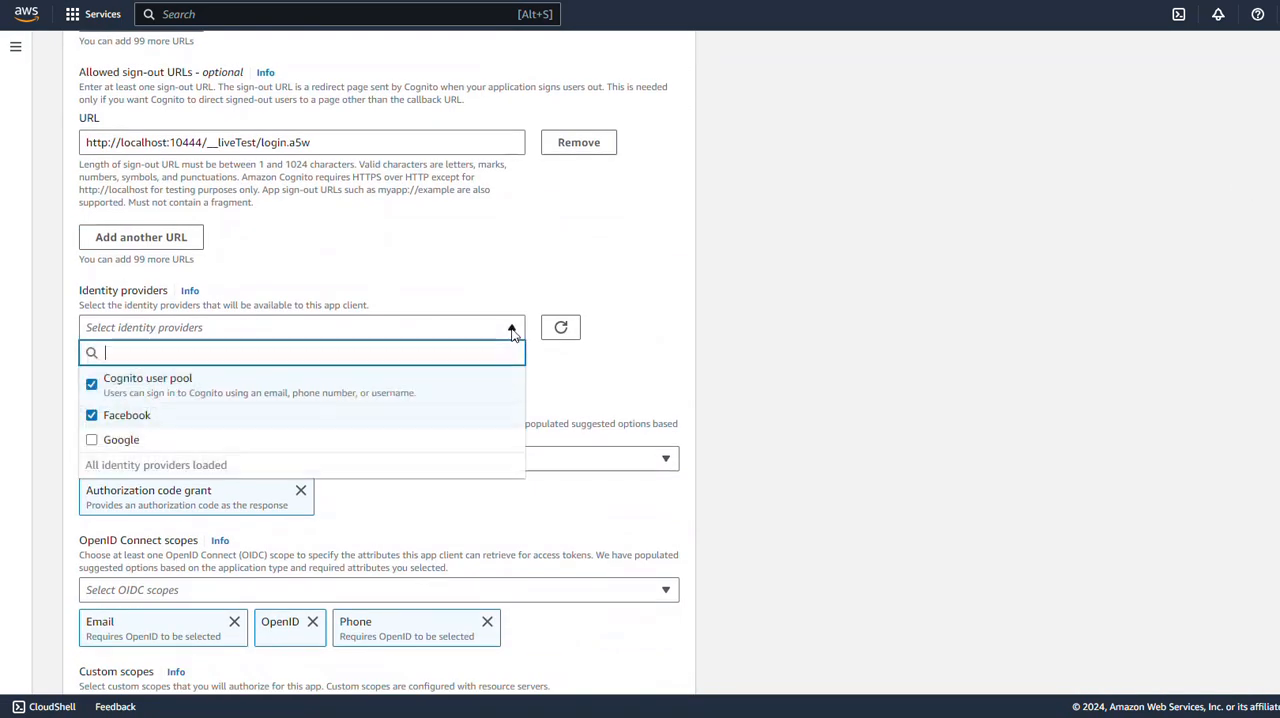
pyautogui.click(95, 442)
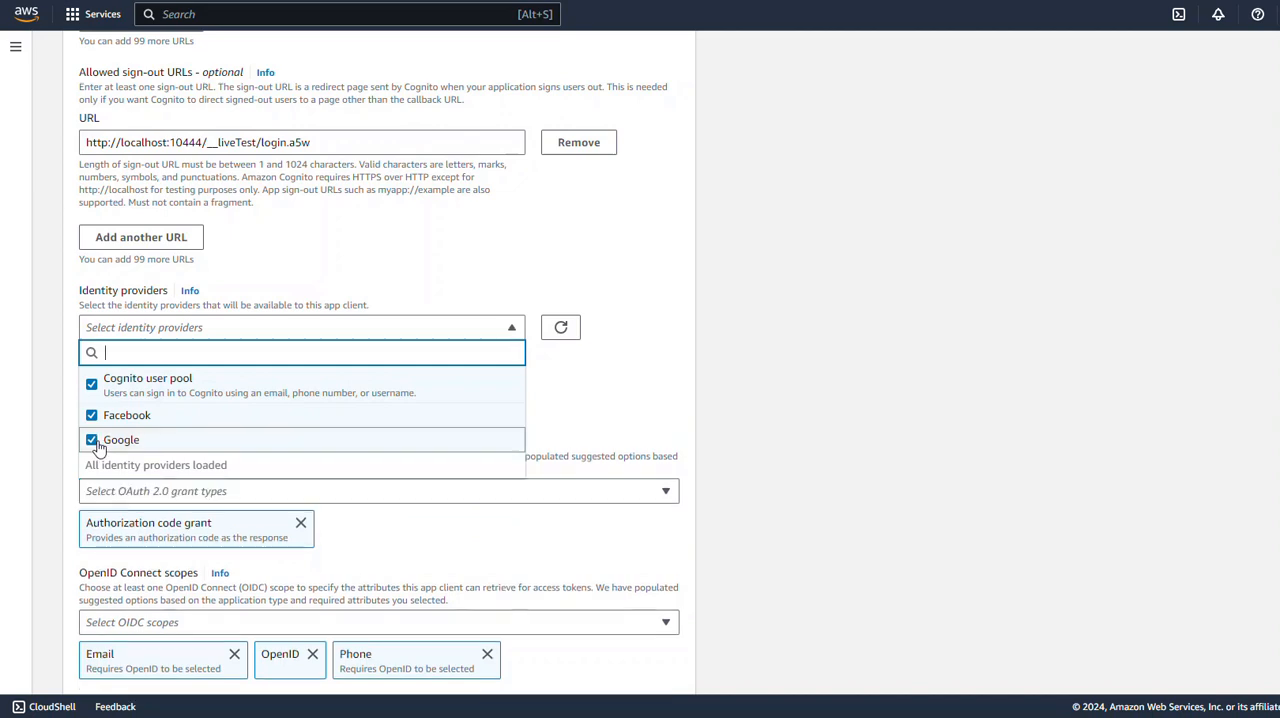
pyautogui.scroll(-3, 435, 626)
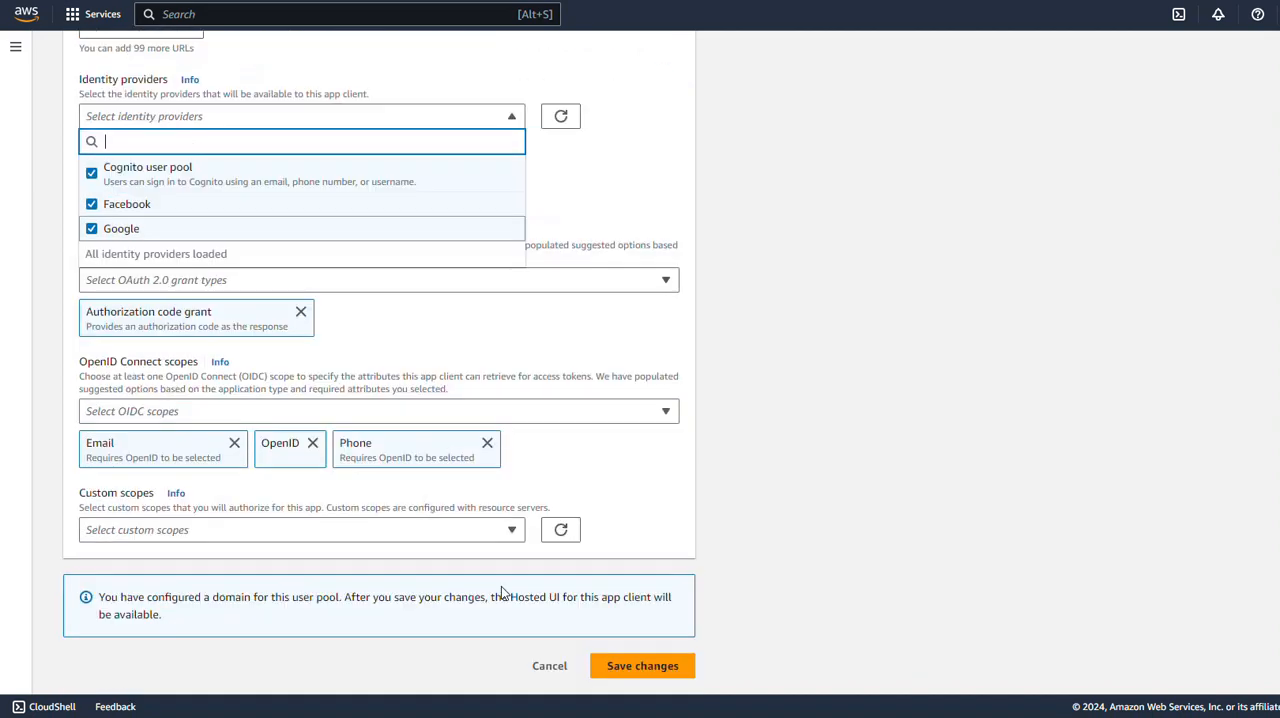
pyautogui.click(630, 666)
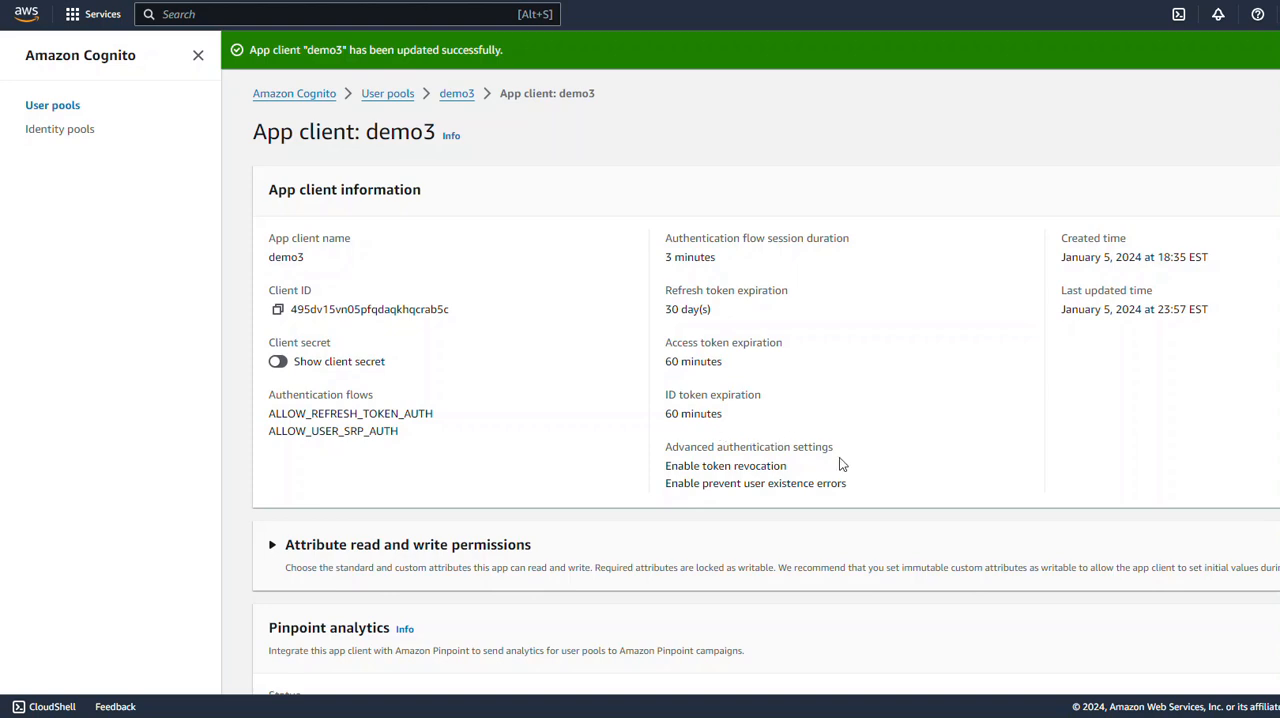
pyautogui.scroll(-4, 845, 474)
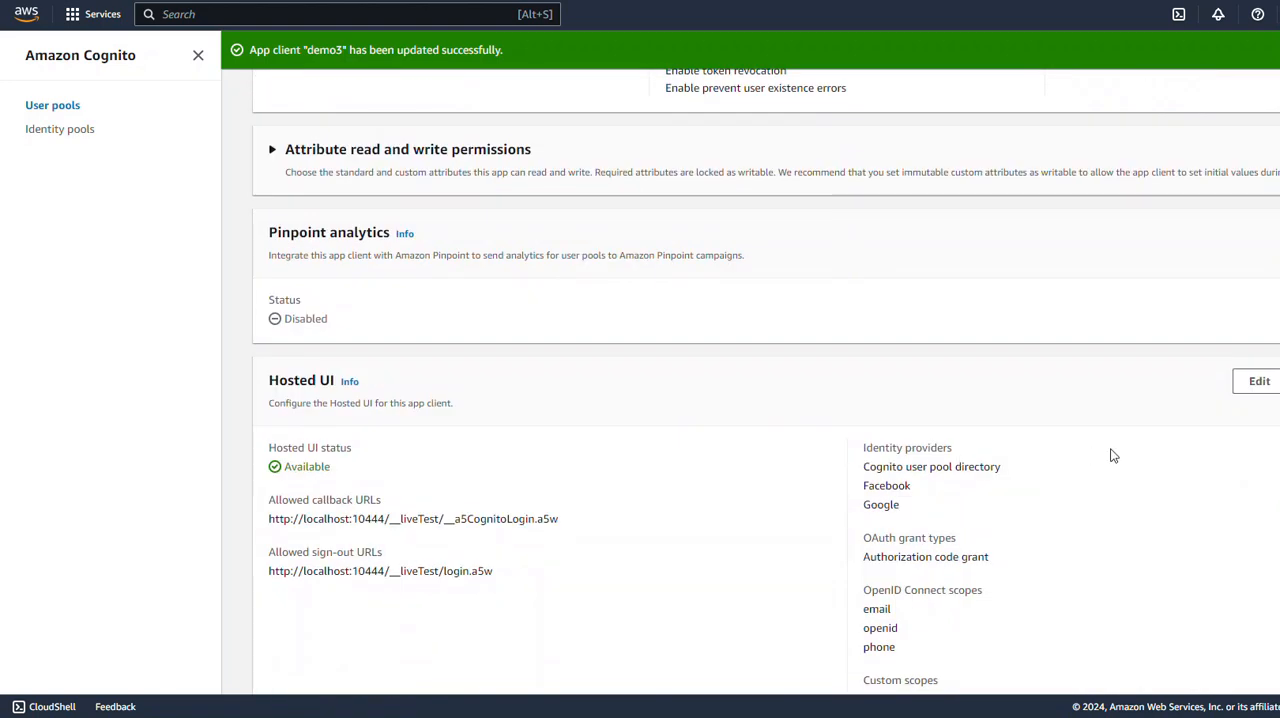